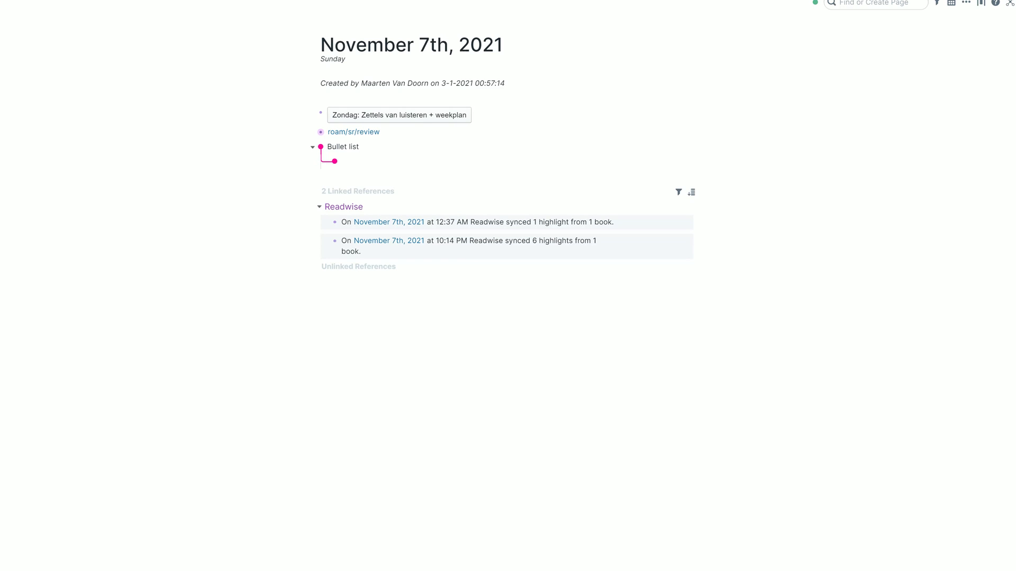
Step: Type 'child block' and nest a new 'mess' block beneath it
text(child block)
key(Return)
key(Tab)
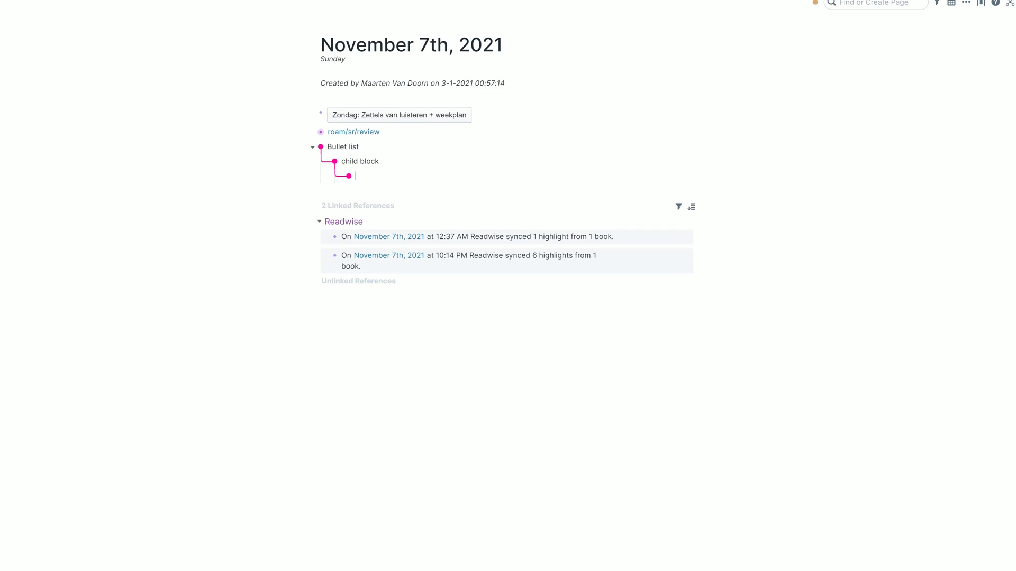
text(mess)
Step: Collapse the Bullet list block and add an empty block below it
click(379, 161)
click(359, 146)
key(ctrl+Up)
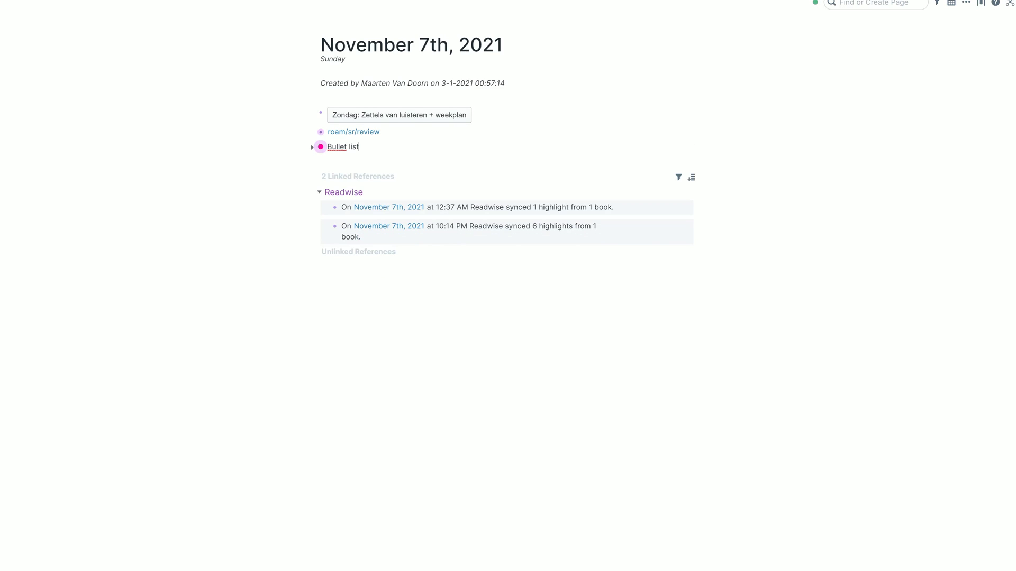
key(Return)
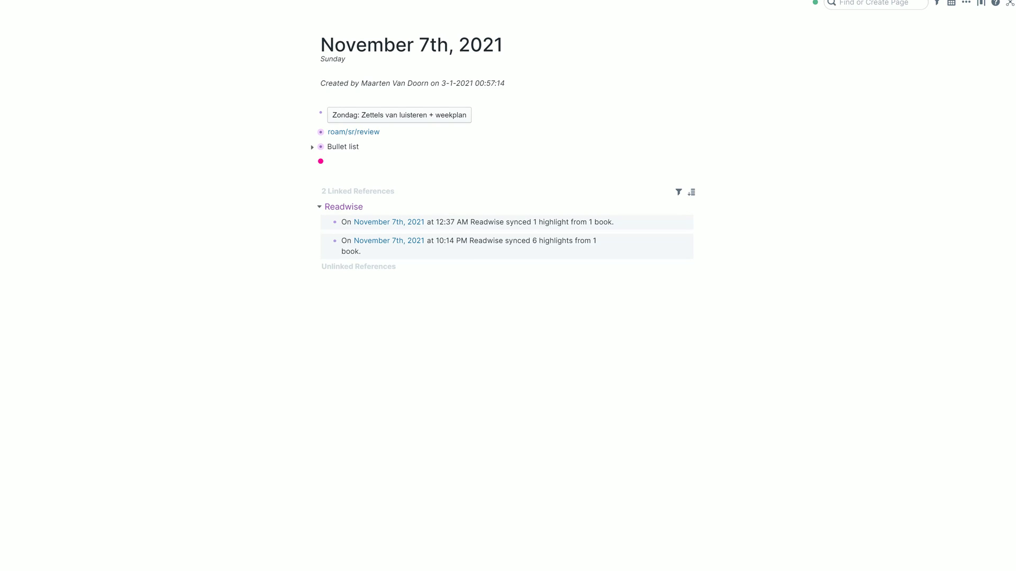
key(Up)
Step: Search 'sapiens' to open the Sapiens page, then collapse and re-expand Part I
click(862, 3)
text(sapiens)
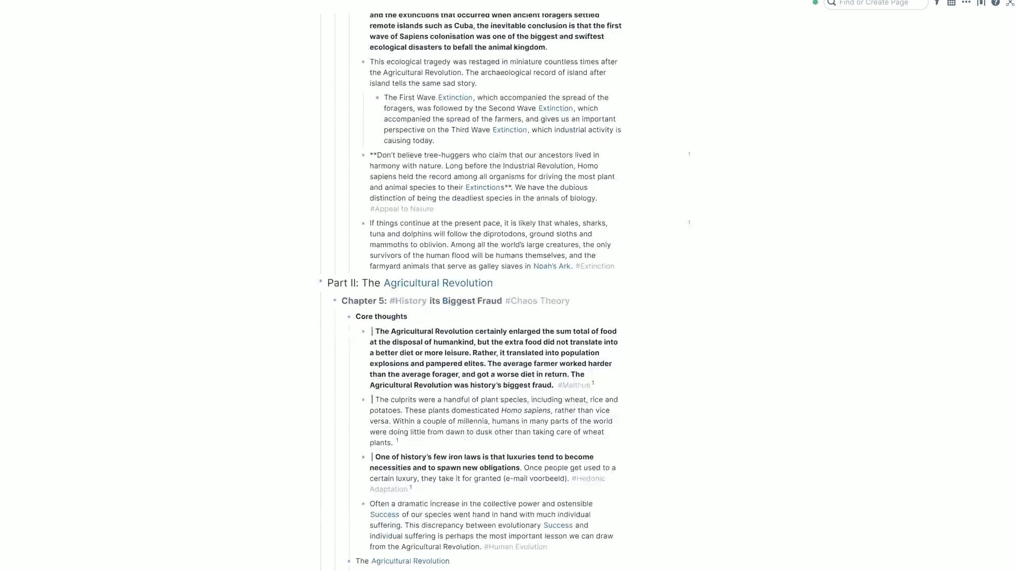
scroll(513, 289, up, 12)
scroll(513, 289, up, 15)
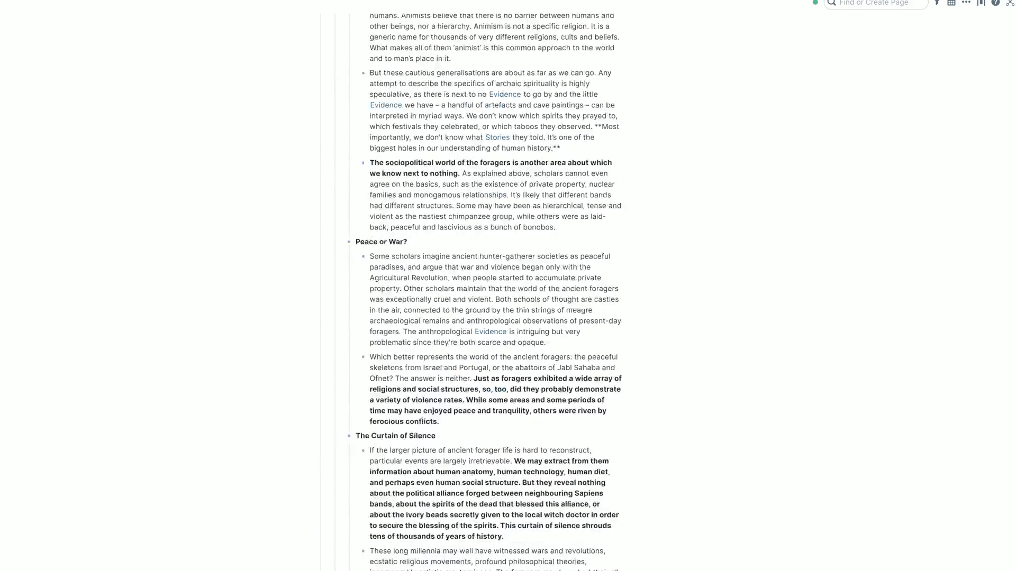
scroll(485, 292, up, 15)
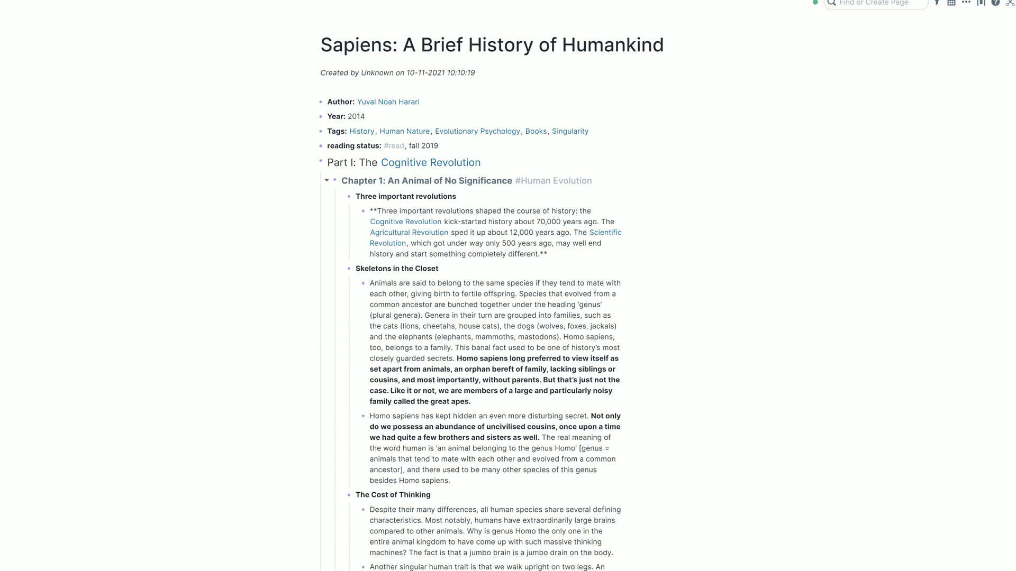
click(313, 162)
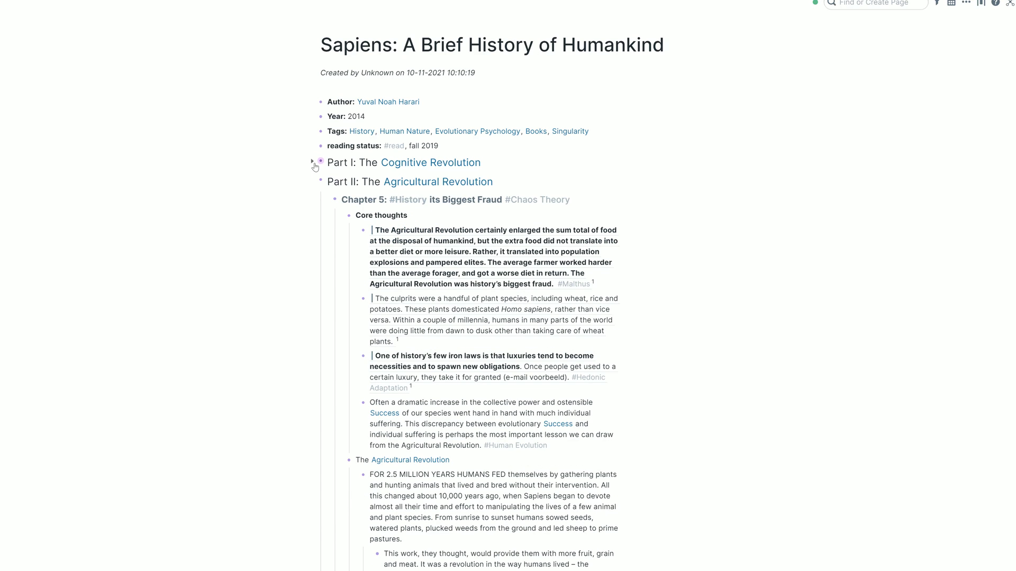
click(312, 162)
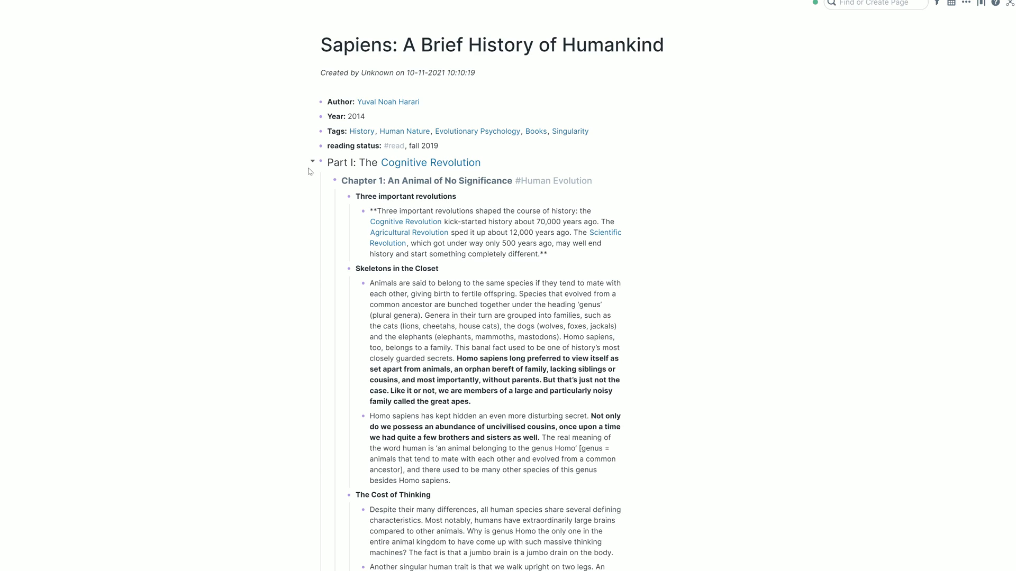
Step: Zoom into Part I, then into the Homo sapiens' hidden secret block, then back to Part I
mouse_move(321, 166)
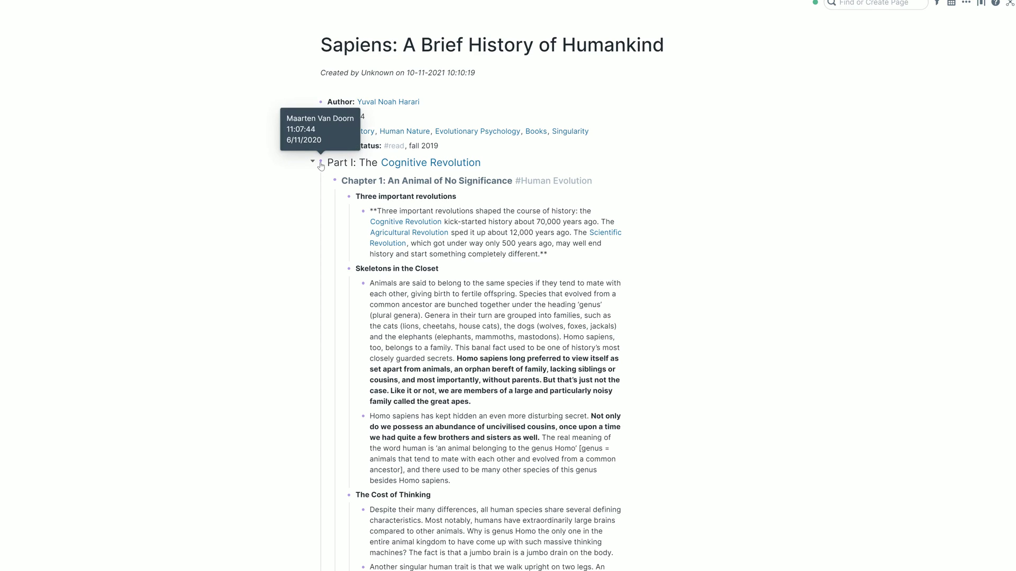
click(321, 163)
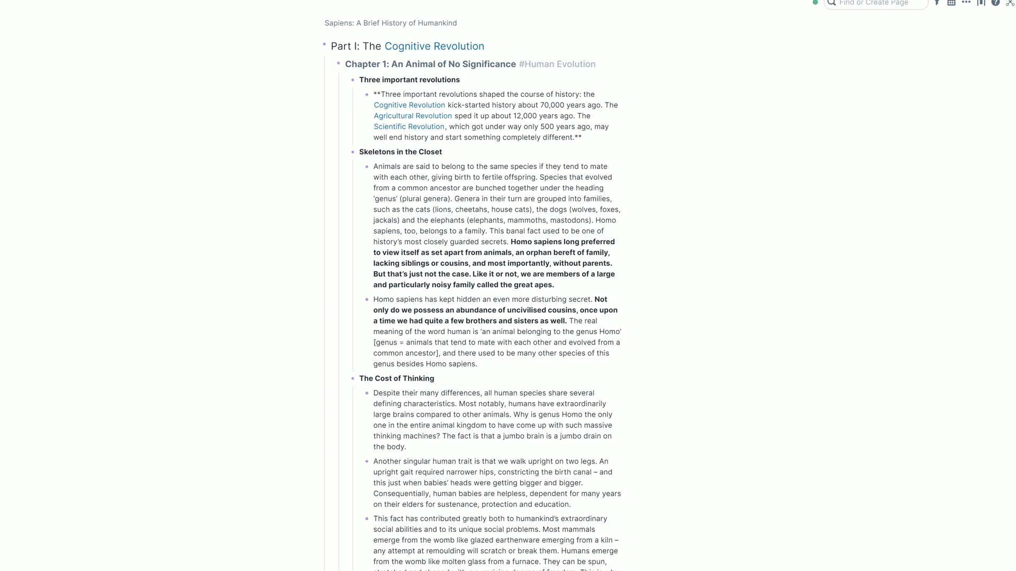
click(367, 300)
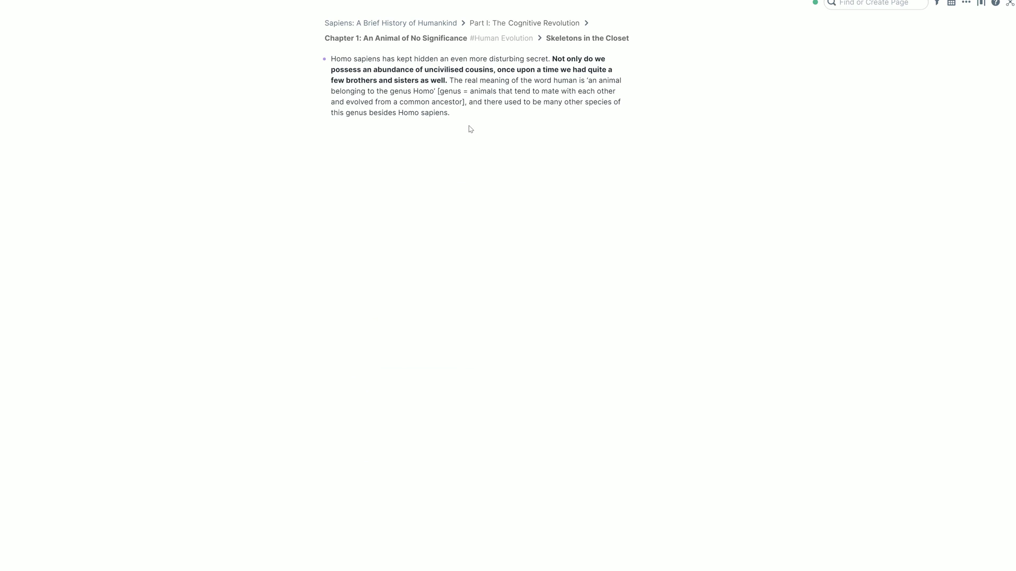
key(alt+Left)
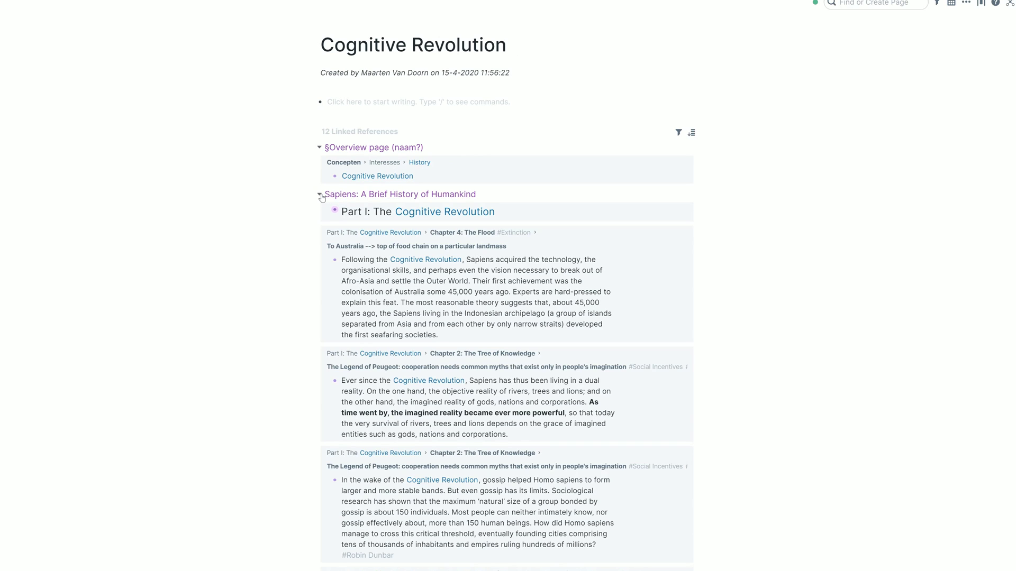
Step: Select part of the Cognitive Revolution title, then move into the page's empty first block
click(505, 45)
drag(505, 45, 444, 45)
click(476, 45)
click(323, 53)
click(497, 106)
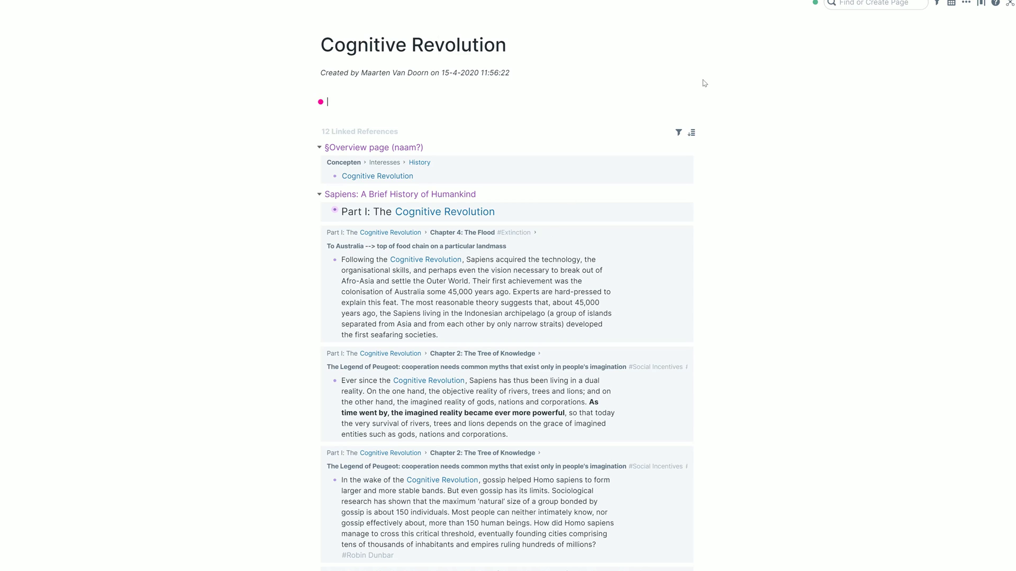
Step: Create a 'Paper outline' page and open it in the sidebar
key(ctrl+u)
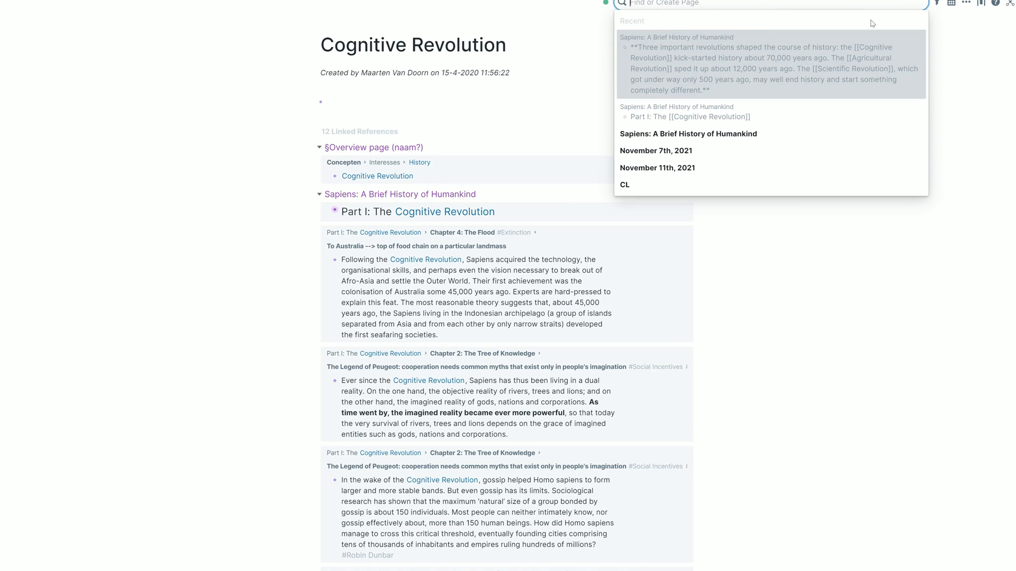
text(Paper outline)
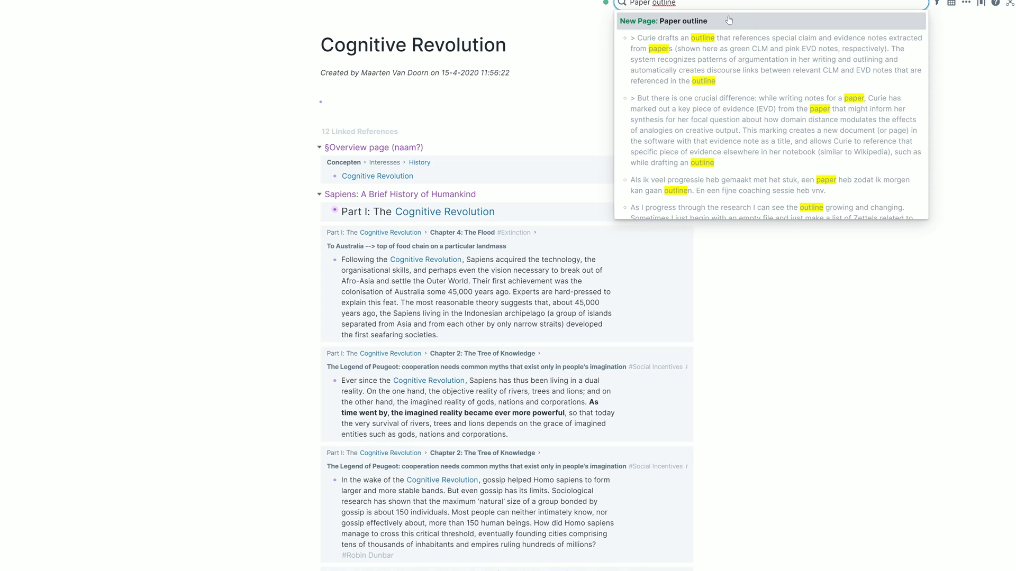
key(shift+Return)
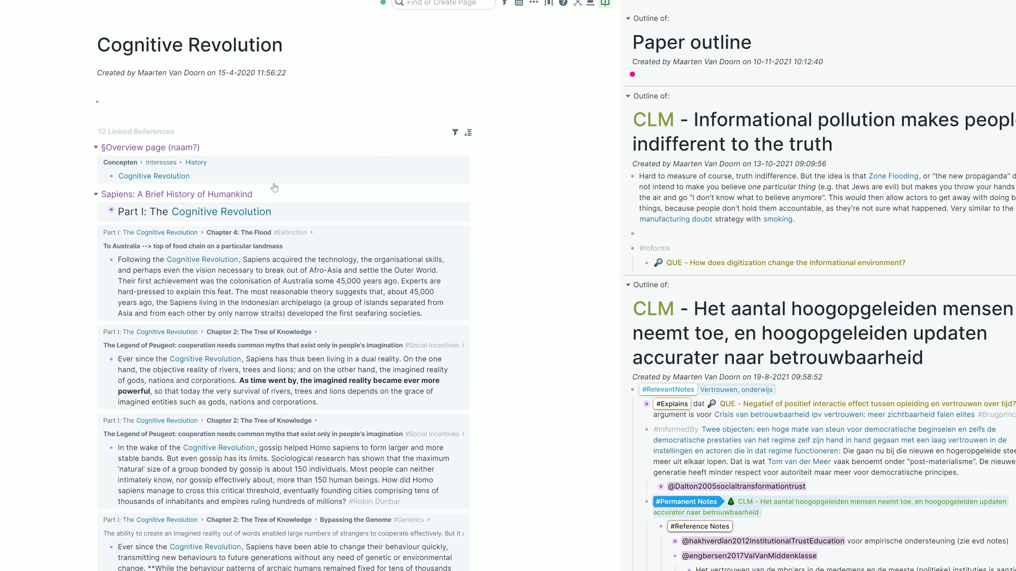
Step: Copy the 'Following the Cognitive Revolution' block reference and paste it into Paper outline
right_click(112, 263)
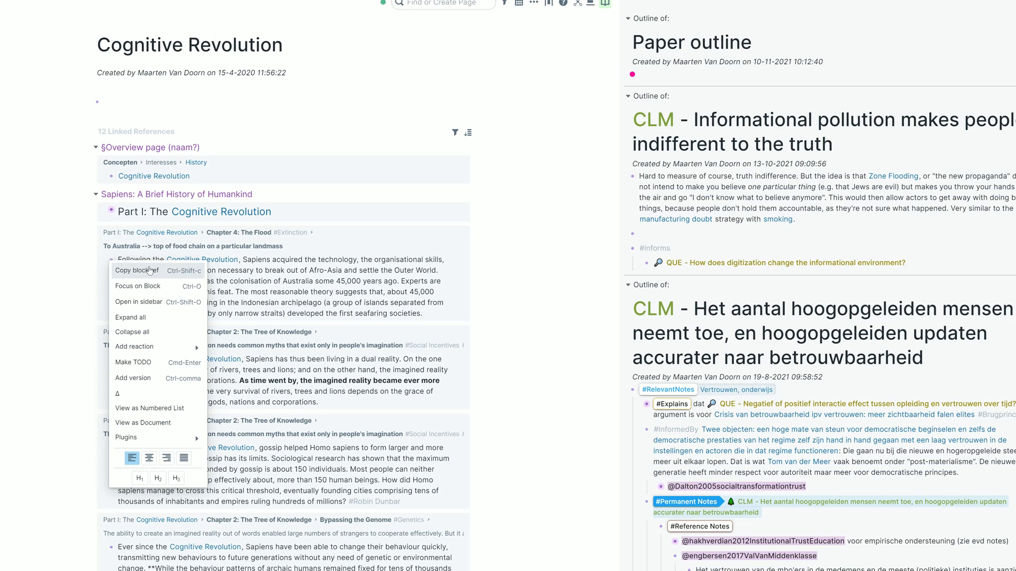
click(147, 272)
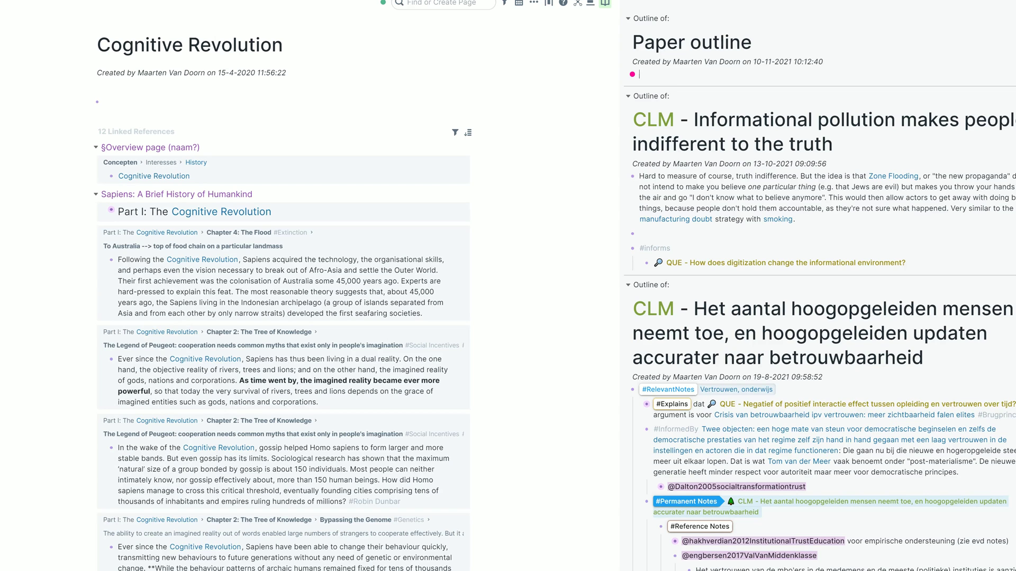
key(ctrl+v)
click(588, 153)
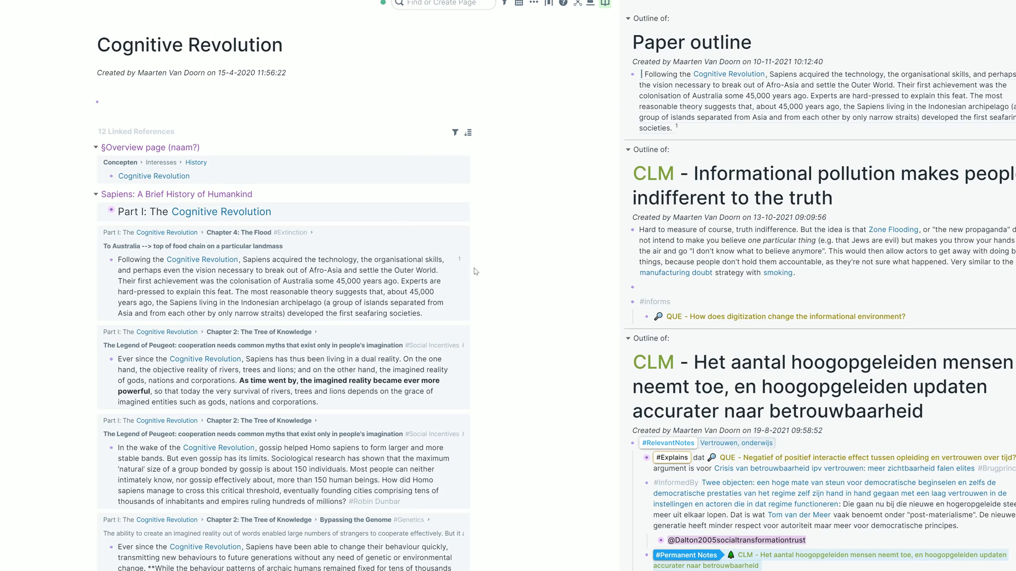
Step: Expand the block's reference count of 1, then open the Sapiens: A Brief History of Humankind page
click(461, 261)
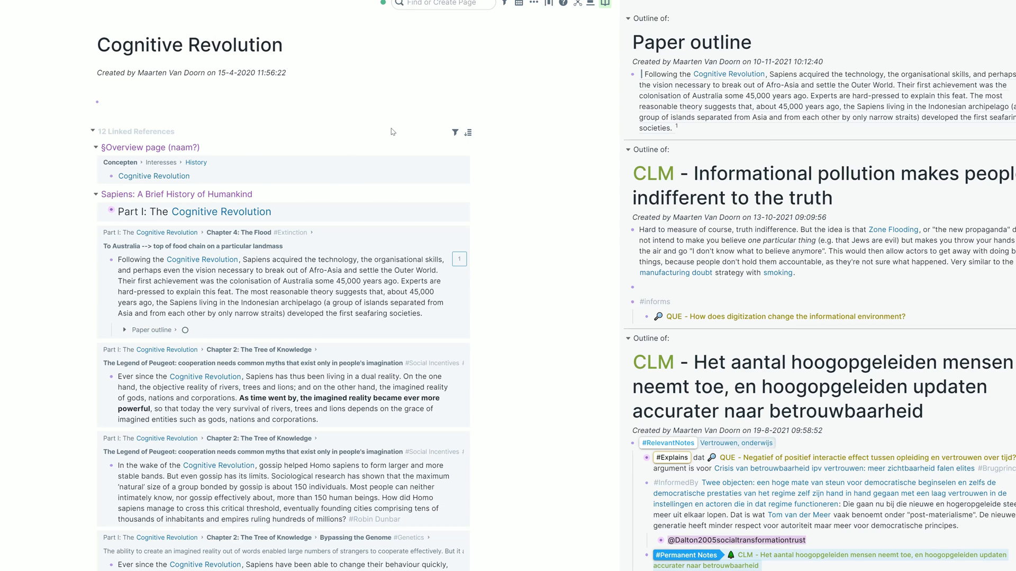
click(176, 194)
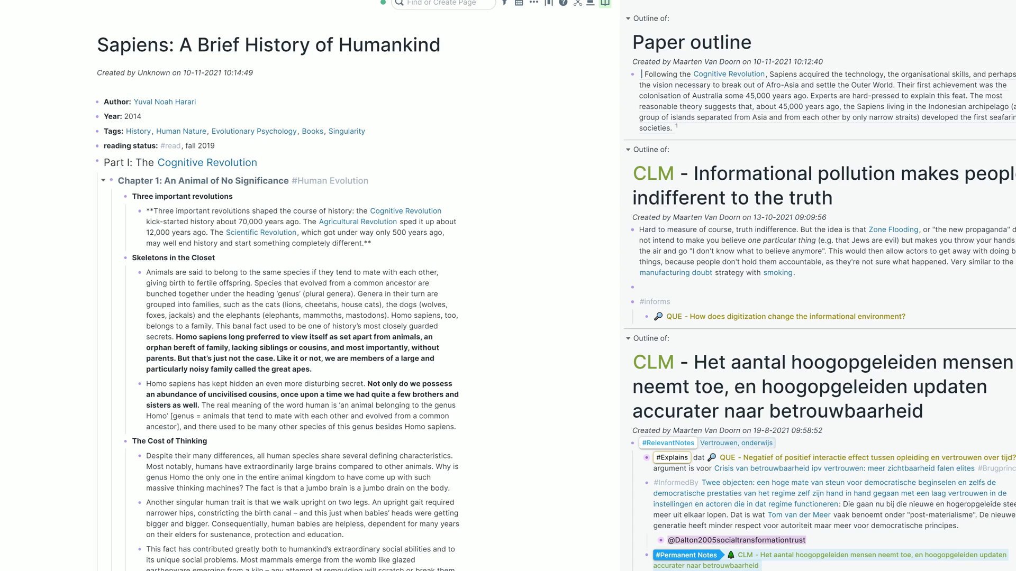
Step: Collapse Chapter 1, browse Human Evolution's linked references, and close the right sidebar
click(104, 181)
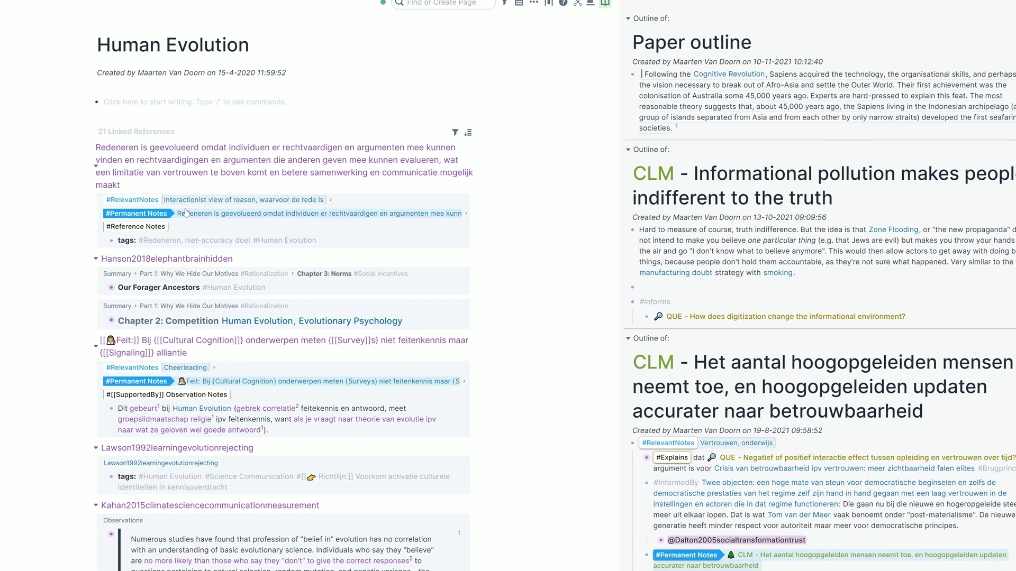
scroll(186, 212, down, 15)
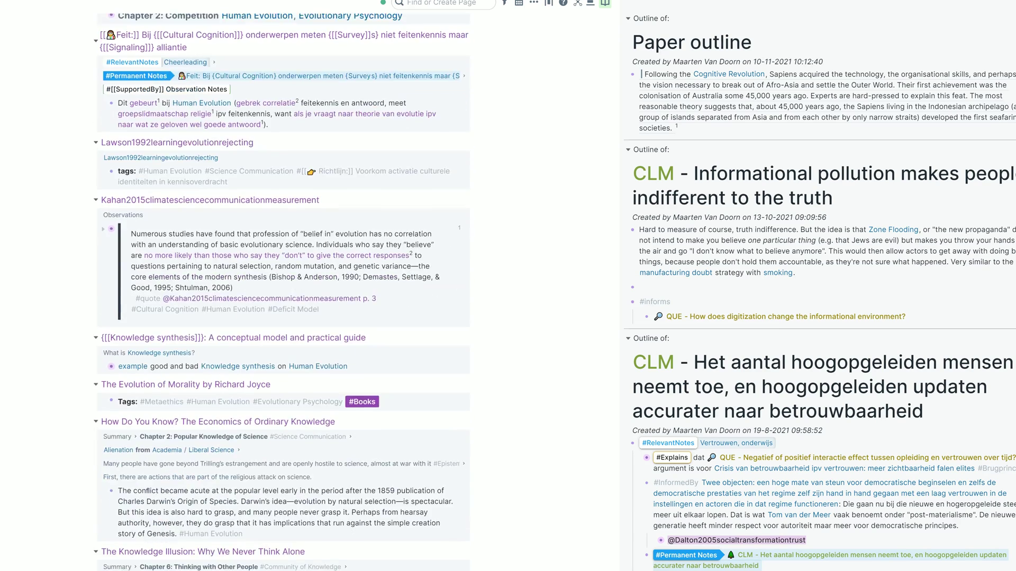
scroll(193, 286, down, 10)
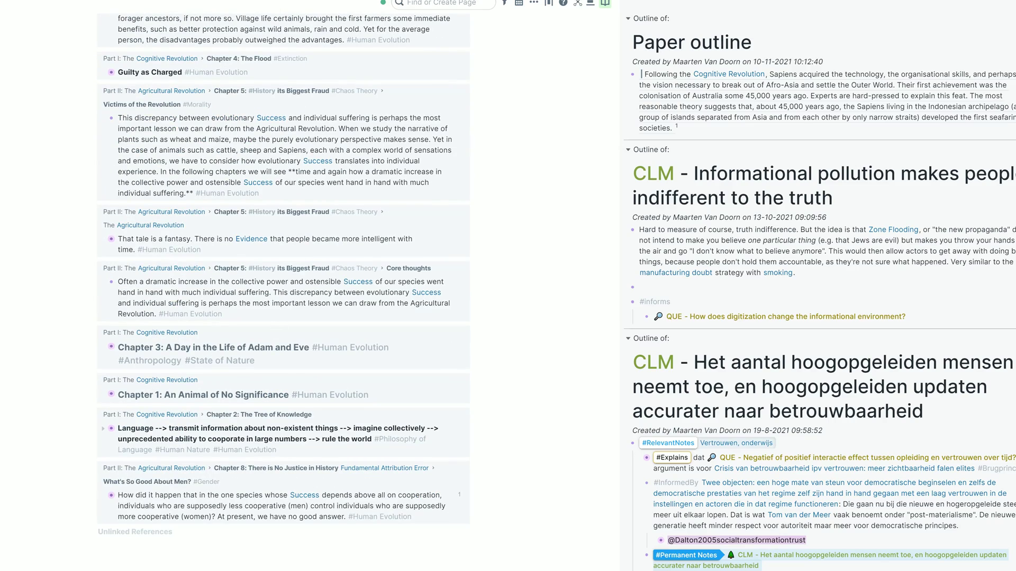
scroll(283, 295, up, 15)
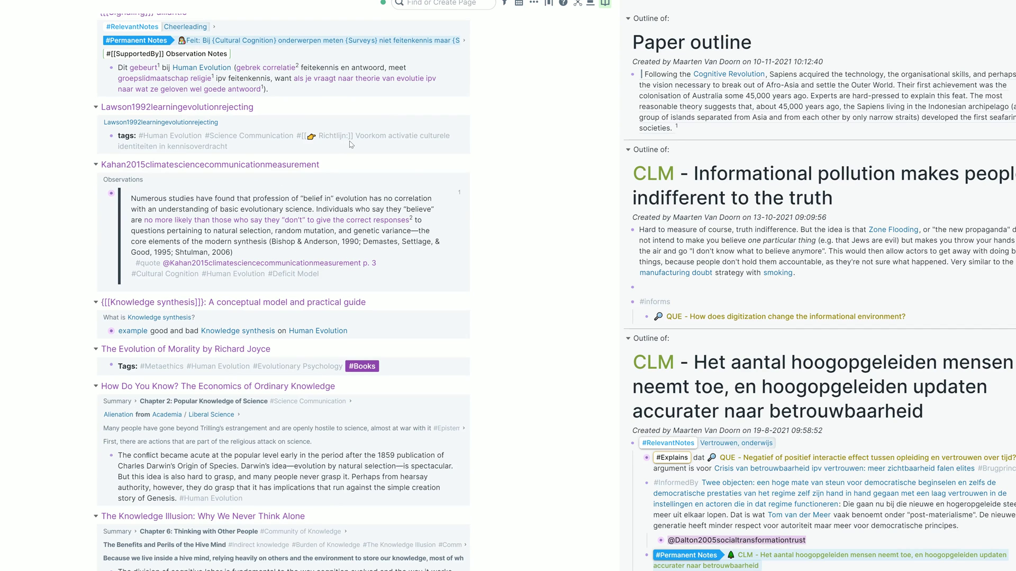
key(ctrl+slash)
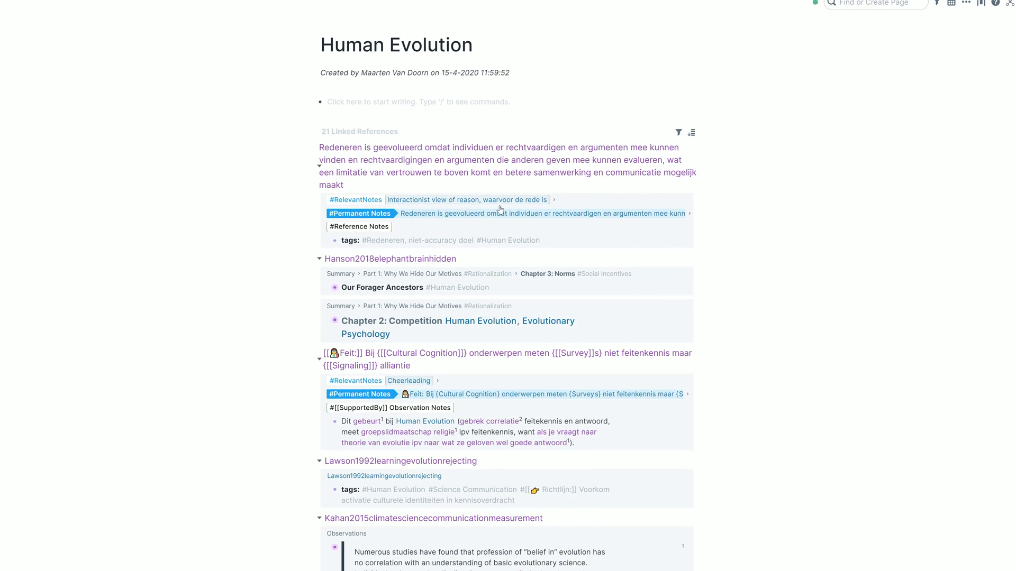
Step: Open the Kahan2015climatesciencecommunicationmeasurement page, highlight its title, and scroll its citation-graph results
scroll(502, 217, down, 3)
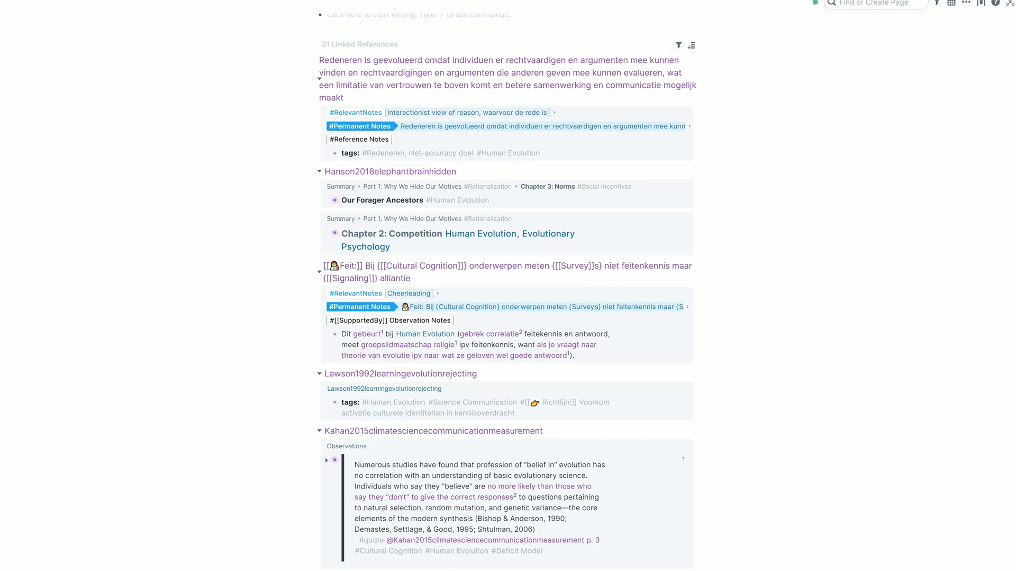
scroll(421, 378, up, 3)
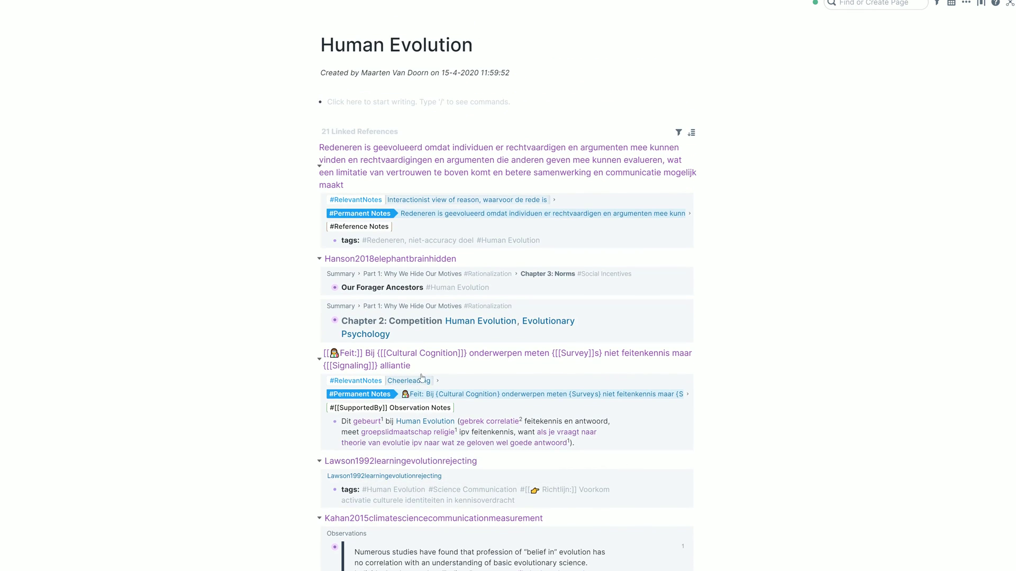
scroll(422, 378, down, 5)
scroll(422, 378, up, 5)
scroll(592, 309, down, 6)
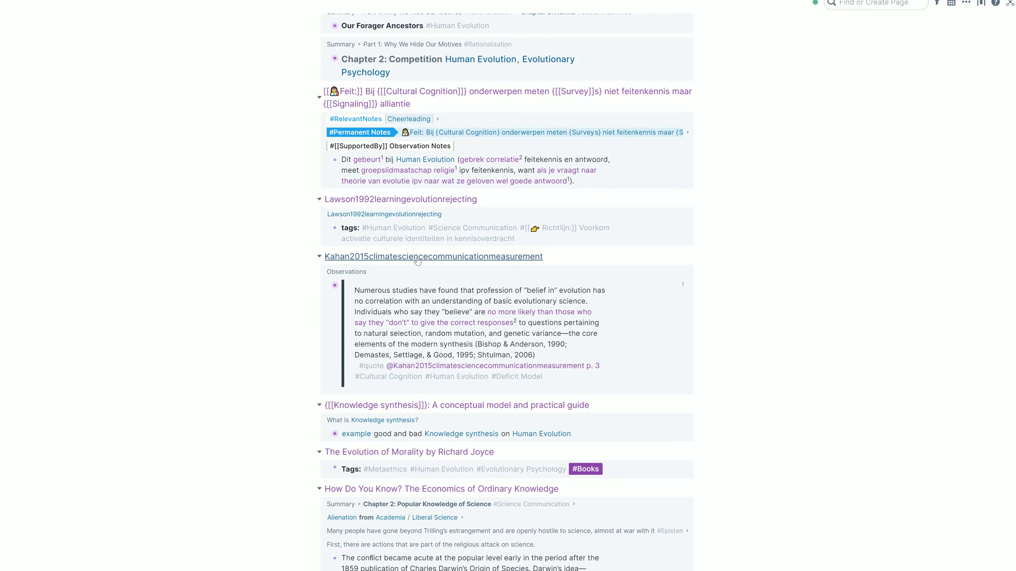
click(418, 260)
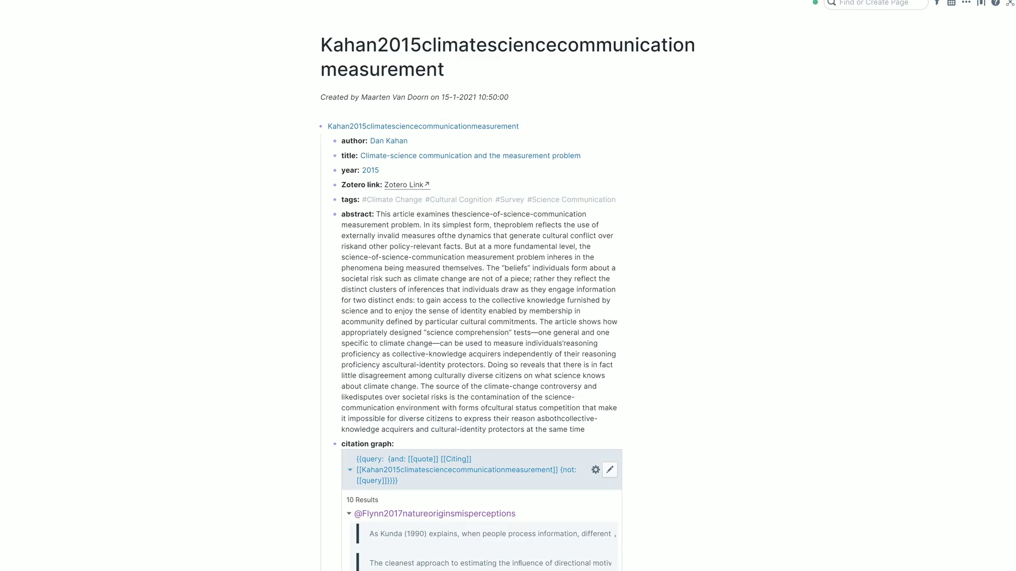
drag(447, 69, 311, 43)
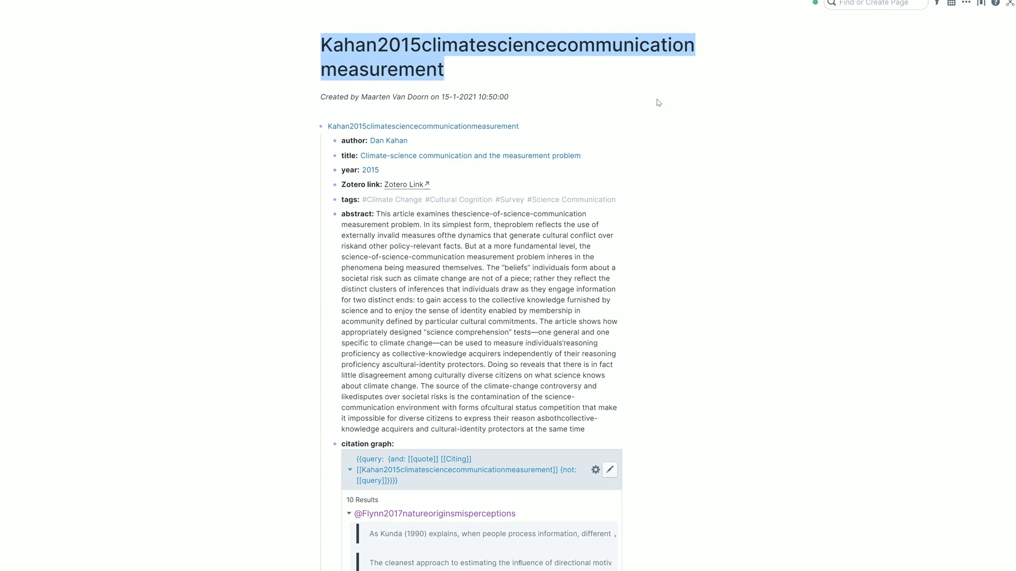
scroll(333, 358, down, 5)
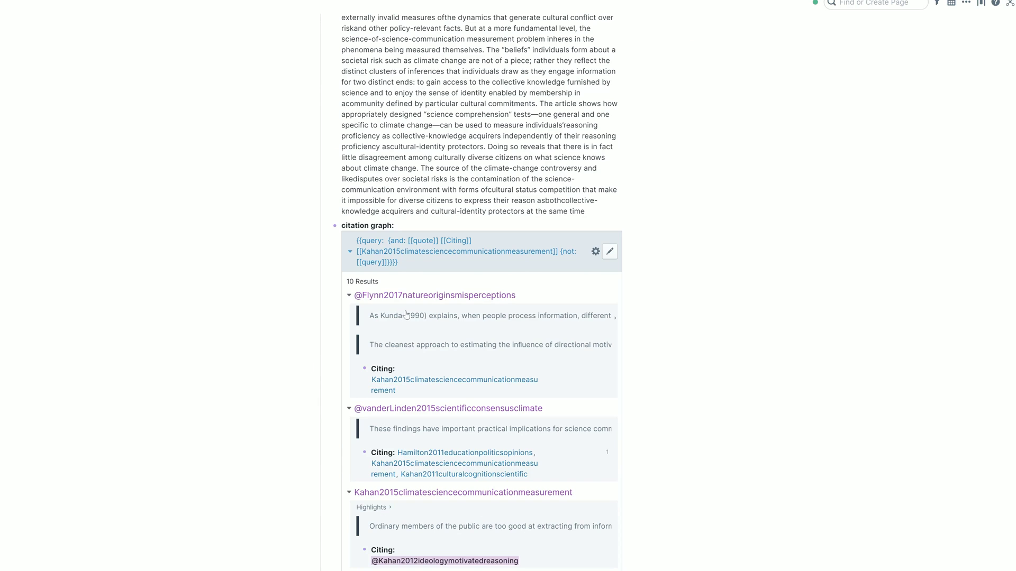
scroll(405, 316, down, 1)
scroll(433, 265, down, 15)
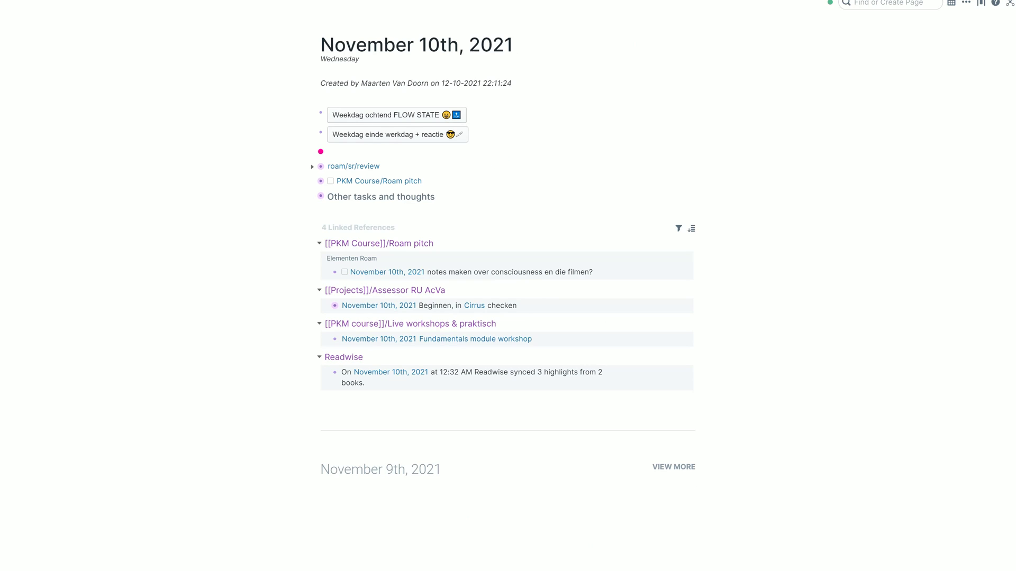
Step: Write 'Thinking about the [[Bewustzijn, hard problem]] and how that relates to the [[mind-body problem]]'
text(Hand)
key(ctrl+z)
text(Thinking about the [[)
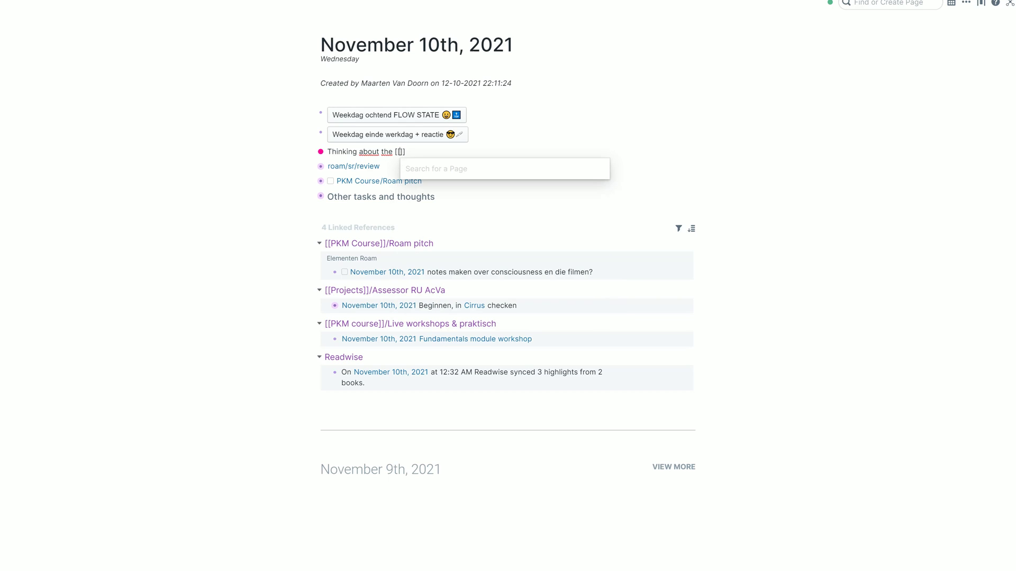
text(hard pro)
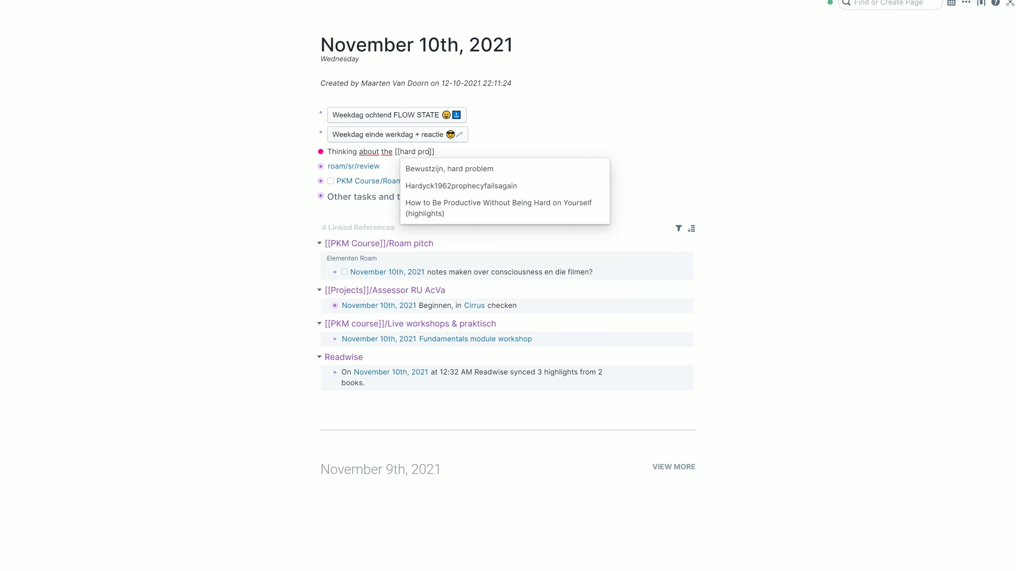
click(531, 169)
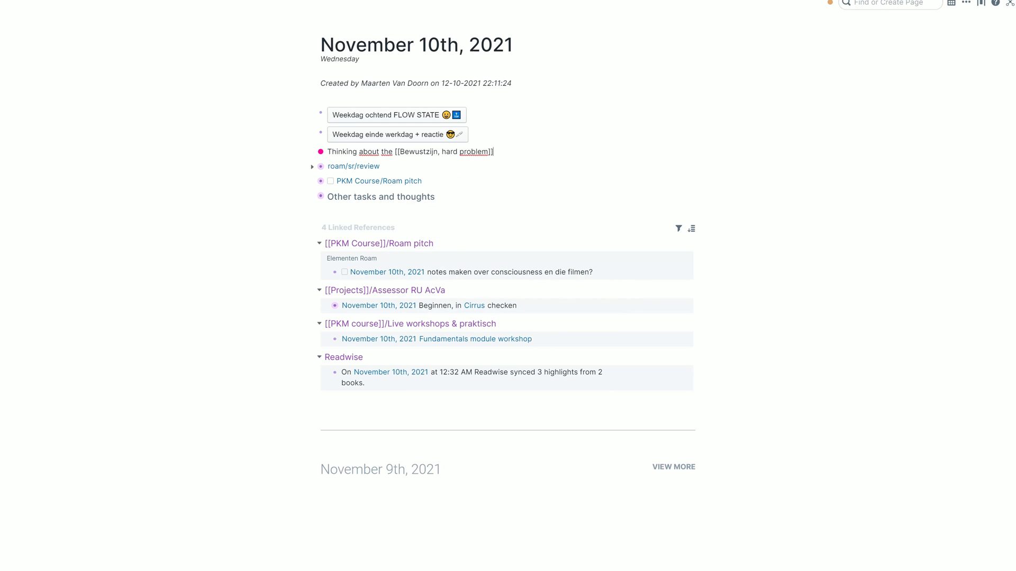
text(and how that relates to the [[m)
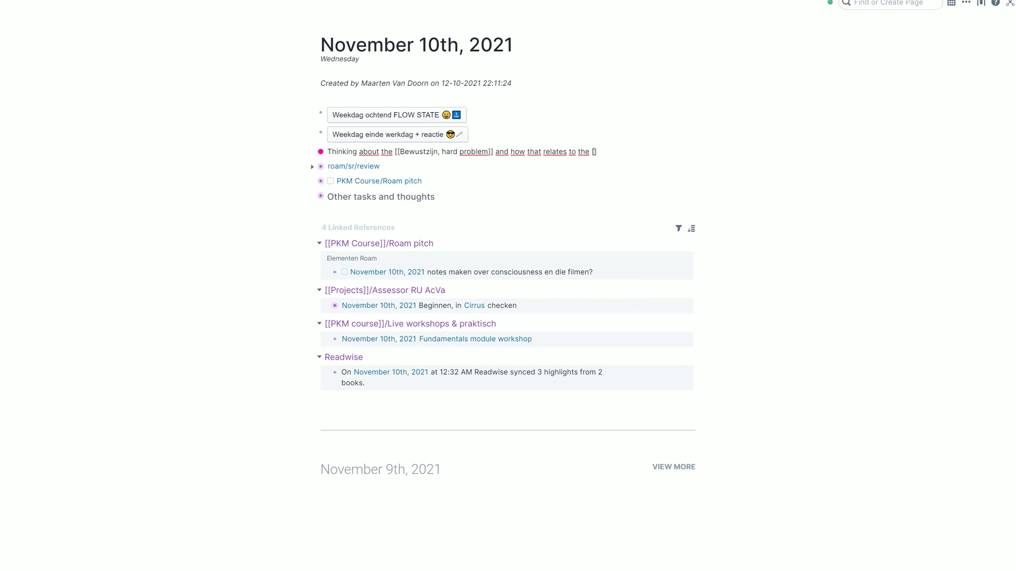
text(ind-body probl)
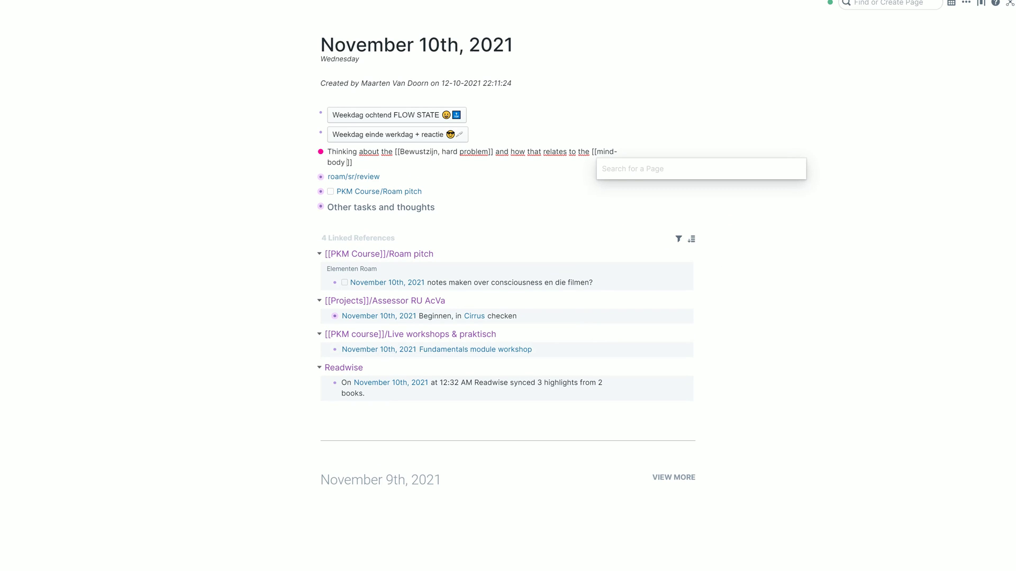
key(BackSpace)
text(lem)
Step: Exit editing so the links render, and open the mind-body problem page
click(370, 177)
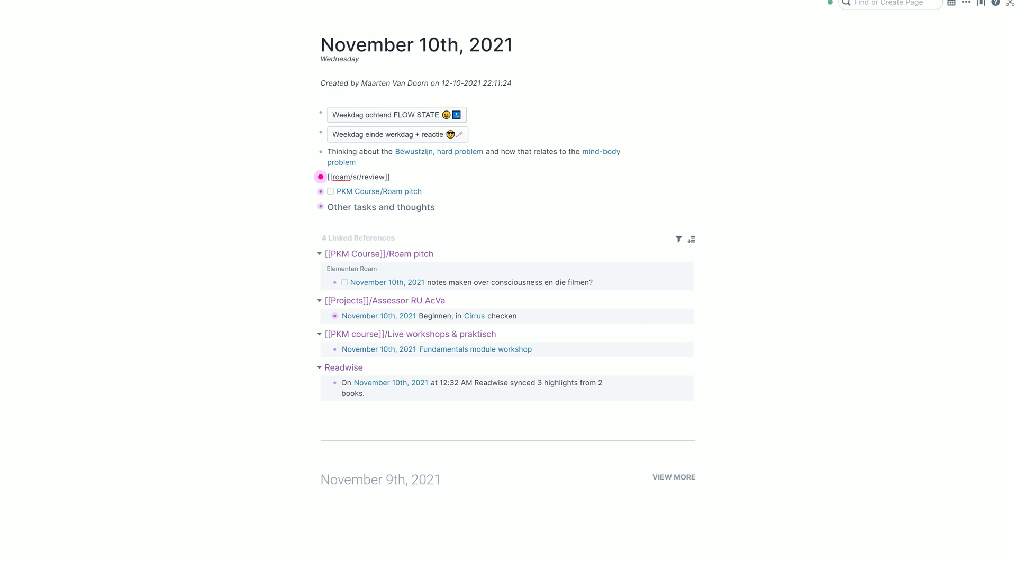
click(424, 191)
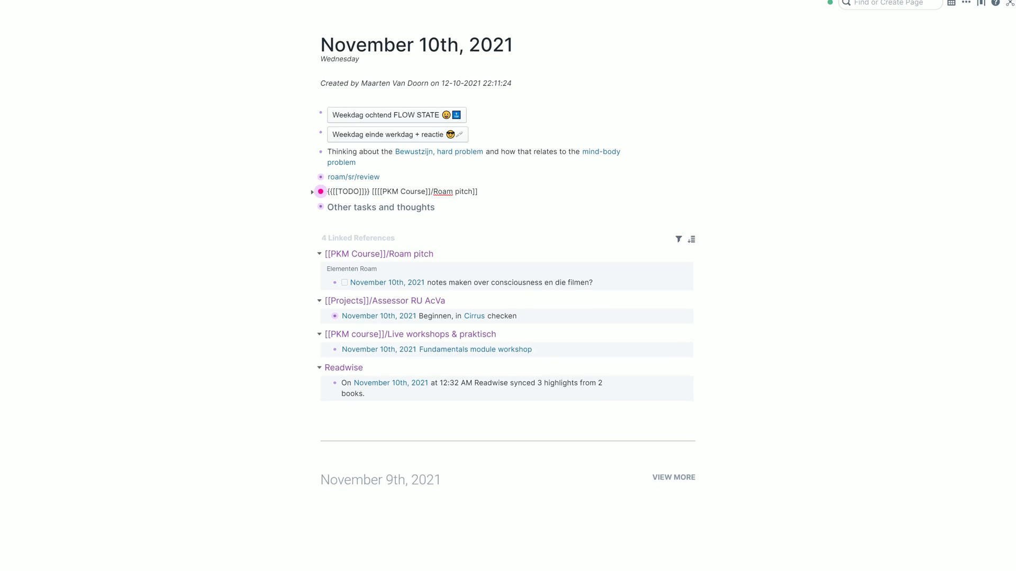
click(596, 152)
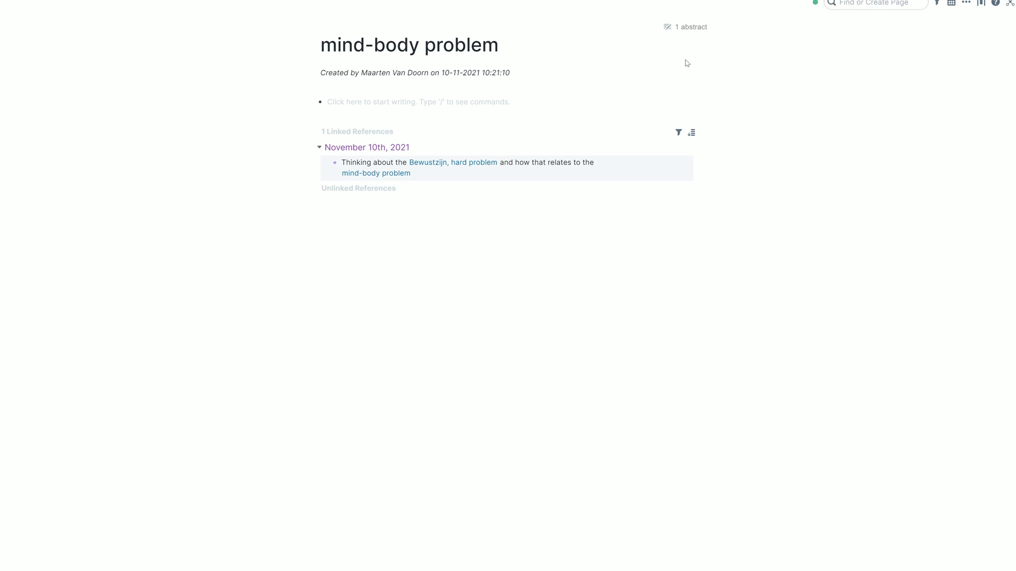
click(840, 3)
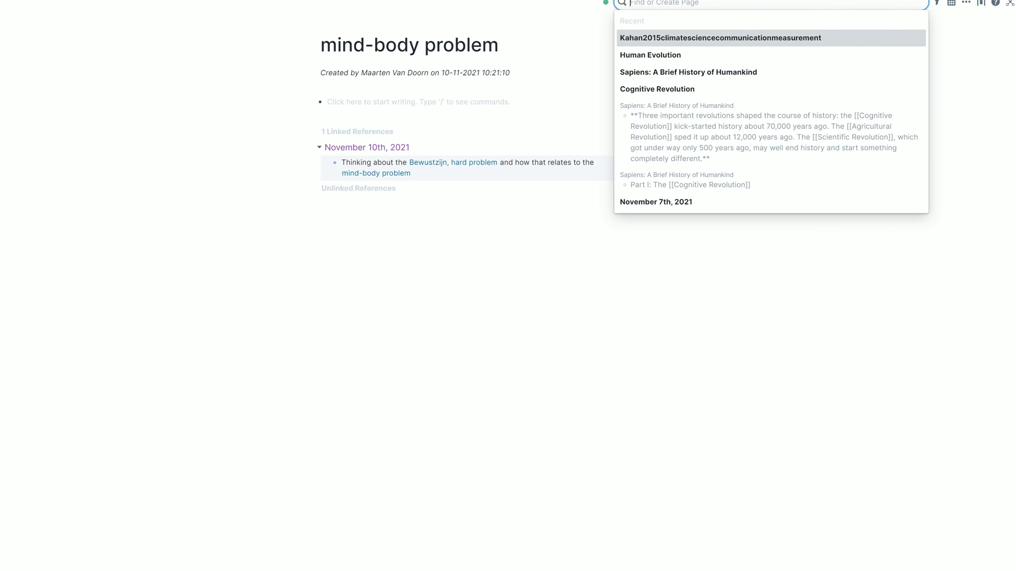
text(@me)
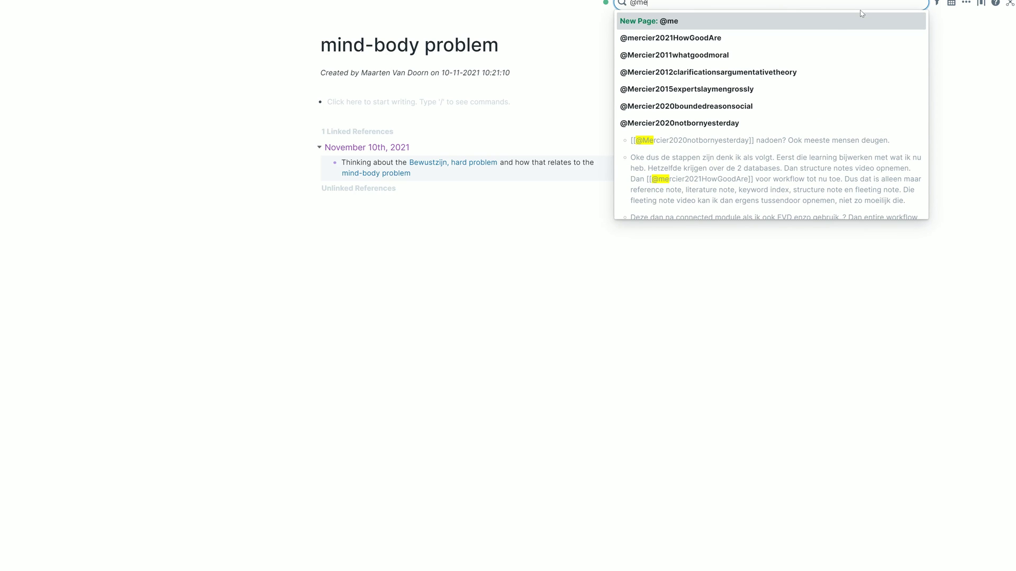
click(713, 40)
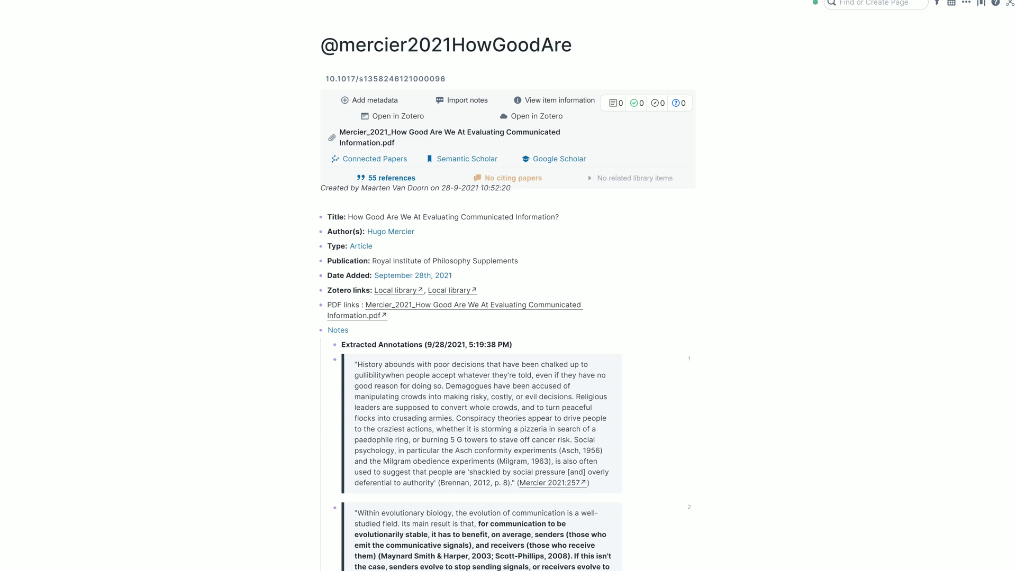
drag(571, 46, 308, 53)
click(280, 115)
click(401, 176)
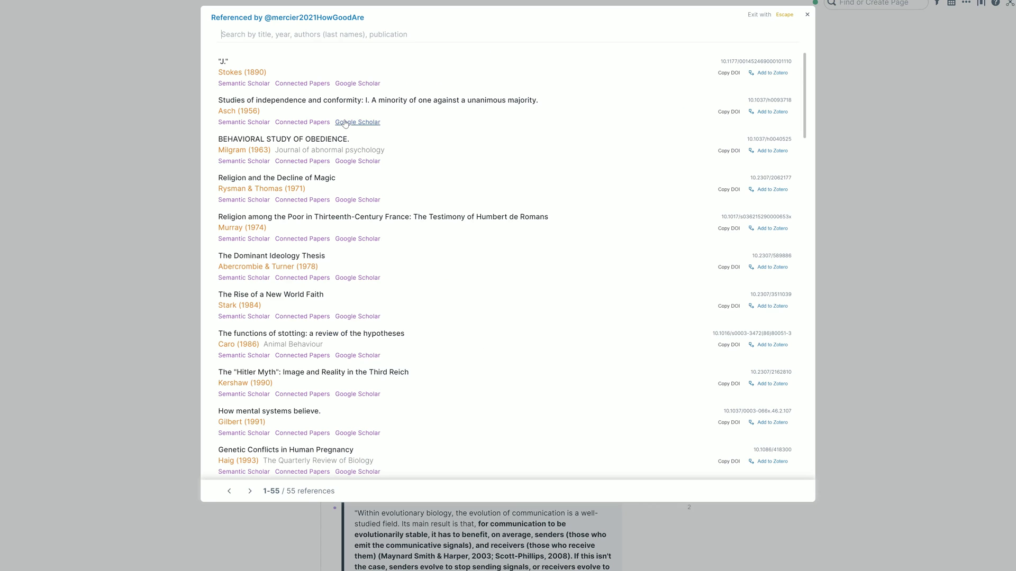
scroll(337, 162, down, 7)
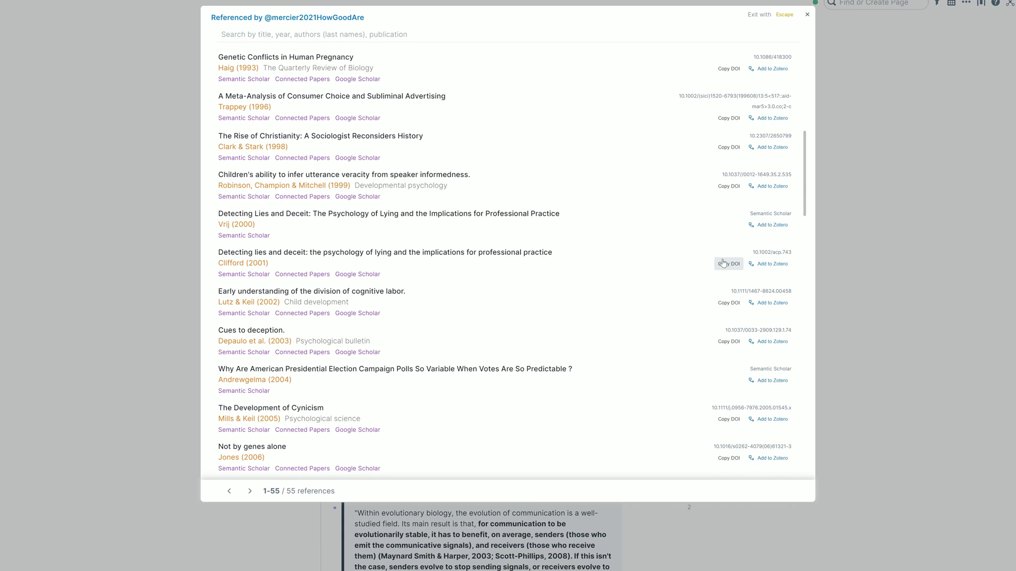
scroll(392, 264, down, 15)
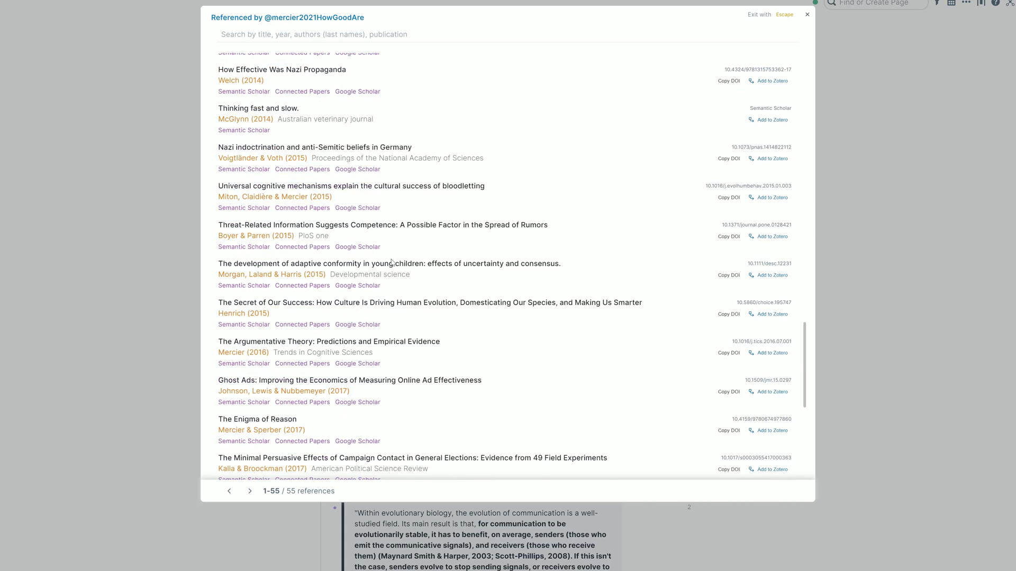
scroll(508, 265, down, 5)
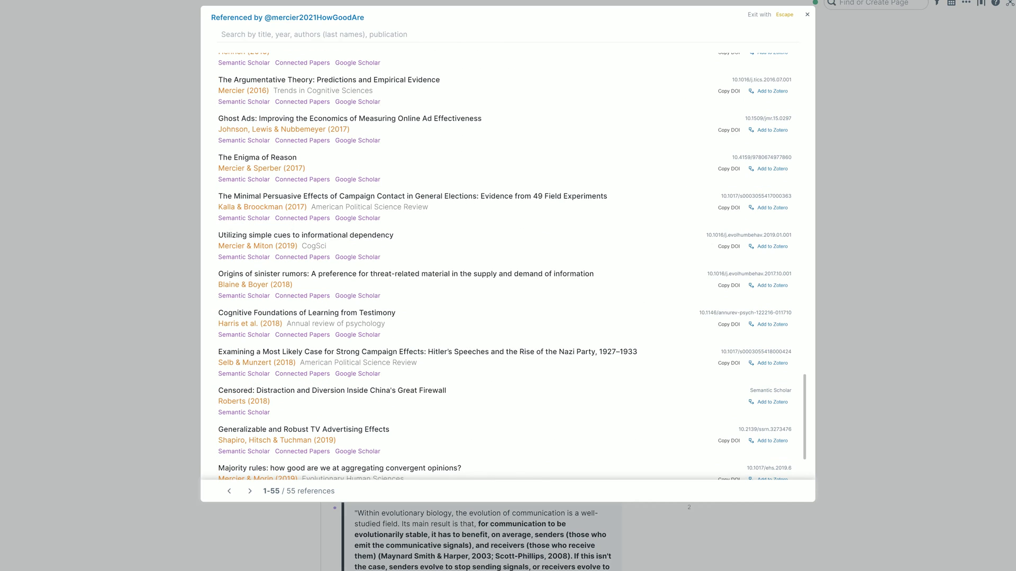
click(807, 14)
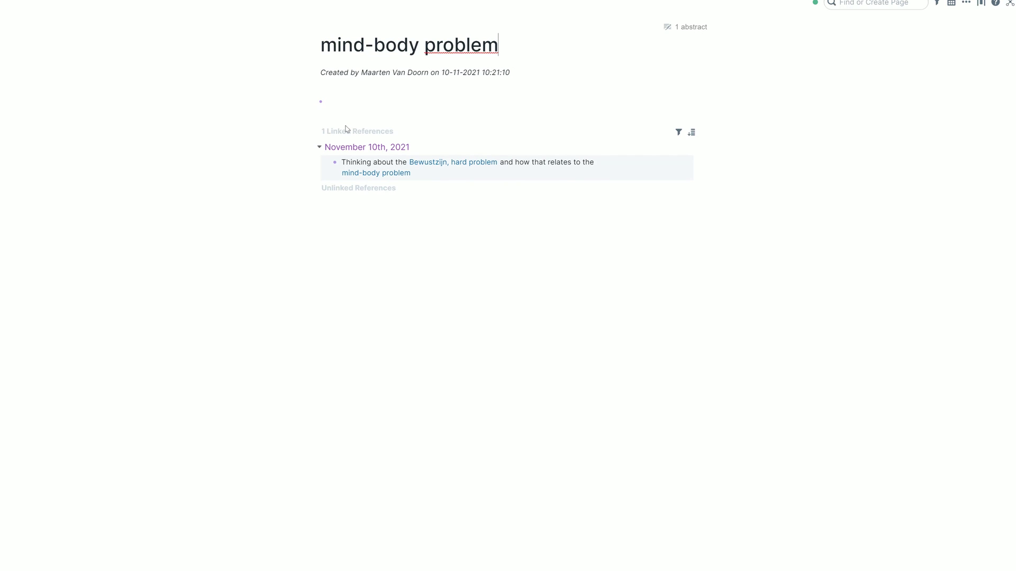
Step: Expand the mind-body problem page's unlinked references to show the CLM note quoting Blackmore
click(316, 189)
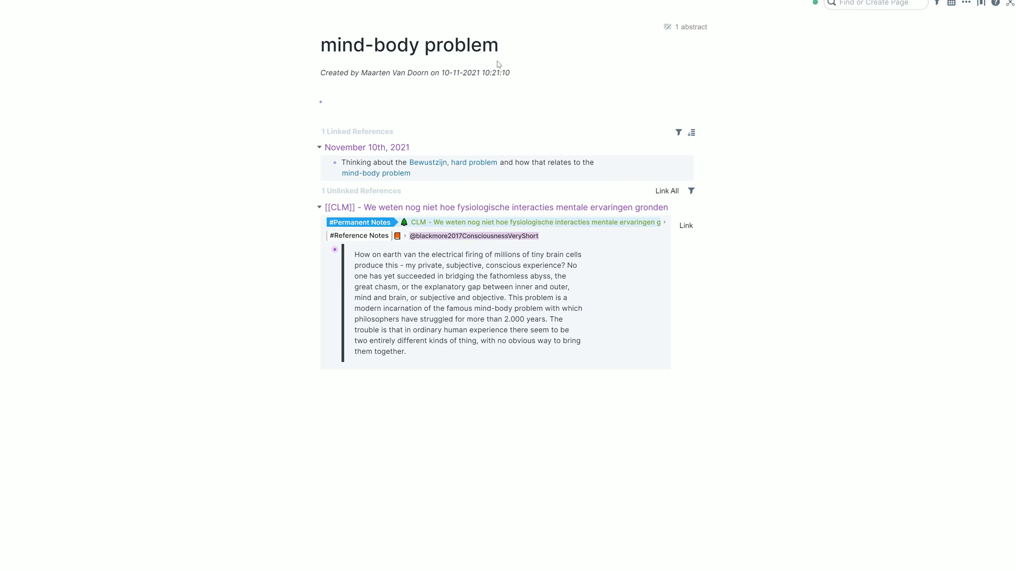
Step: On the November 10th, 2021 daily note, add an empty child block under 'Thinking about'
click(367, 147)
click(364, 161)
key(Return)
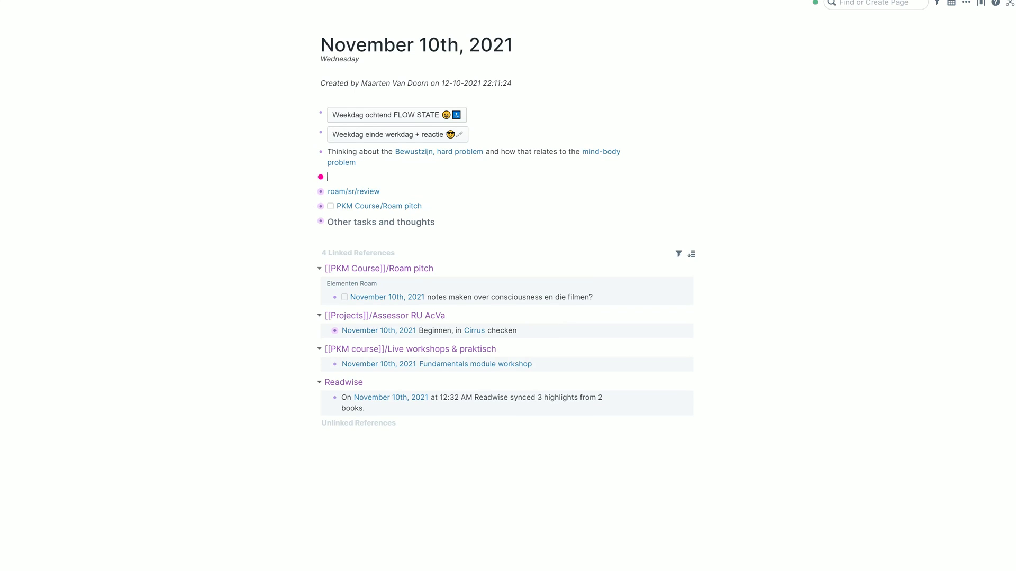
key(Tab)
text([[pag)
key(BackSpace)
key(BackSpace)
key(BackSpace)
key(BackSpace)
key(BackSpace)
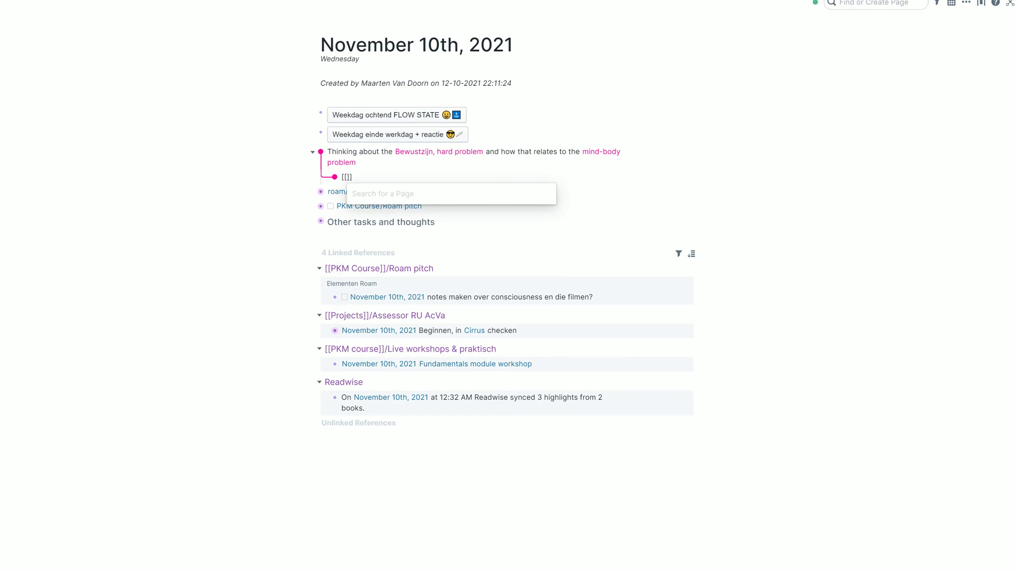
key(Up)
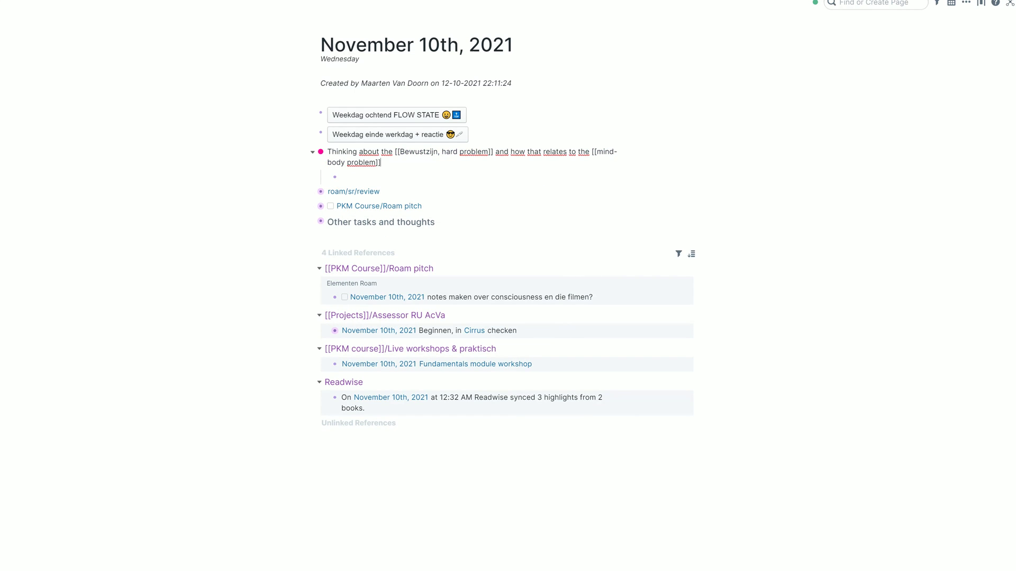
click(341, 177)
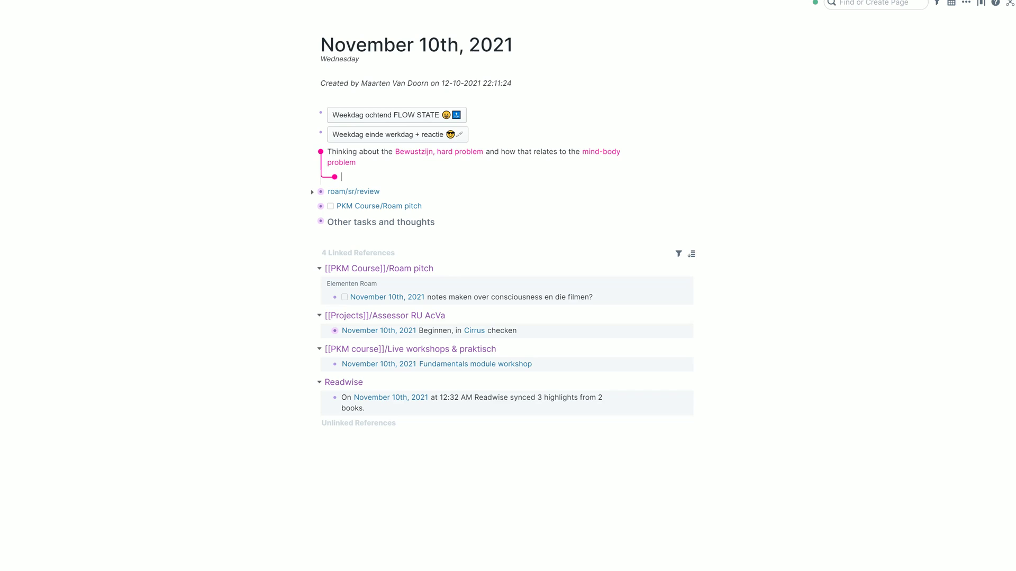
Step: Start a block-reference search for 'consciousness' in the child block
text([[hard prob)
key(BackSpace)
key(BackSpace)
key(BackSpace)
key(BackSpace)
key(BackSpace)
key(BackSpace)
key(BackSpace)
key(BackSpace)
key(BackSpace)
key(BackSpace)
text(()
text(ha)
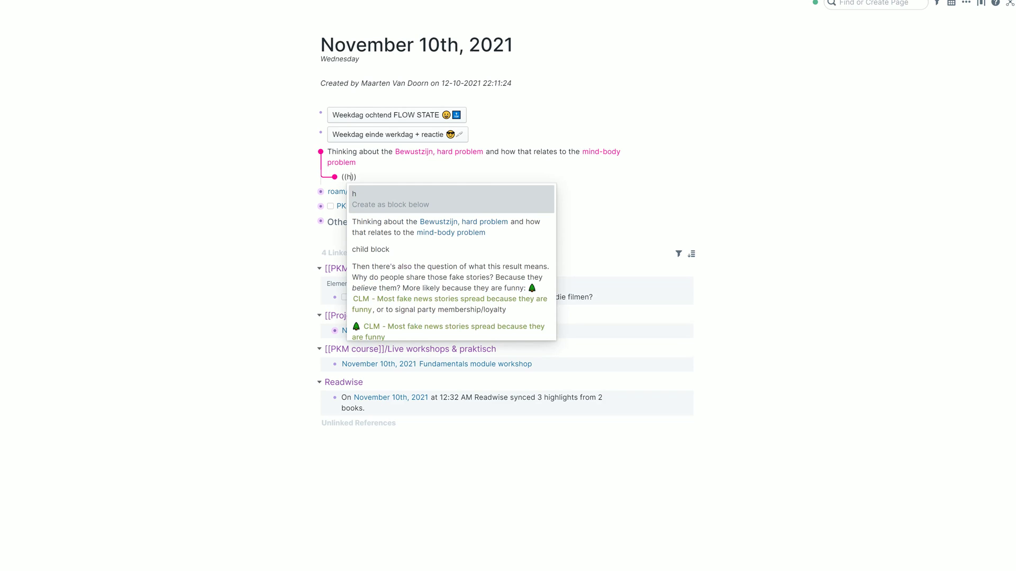
key(BackSpace)
key(BackSpace)
text(oc)
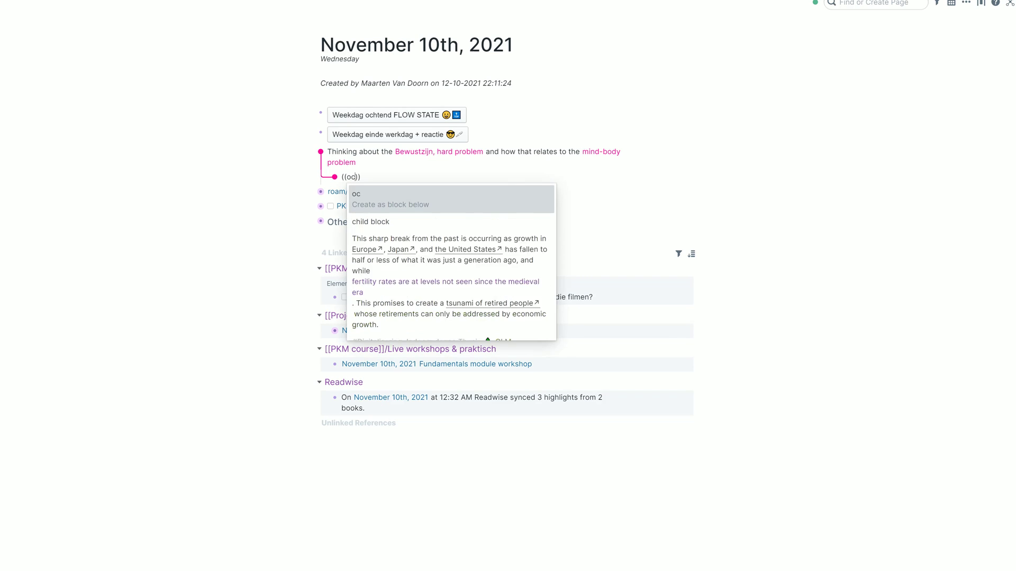
key(BackSpace)
key(BackSpace)
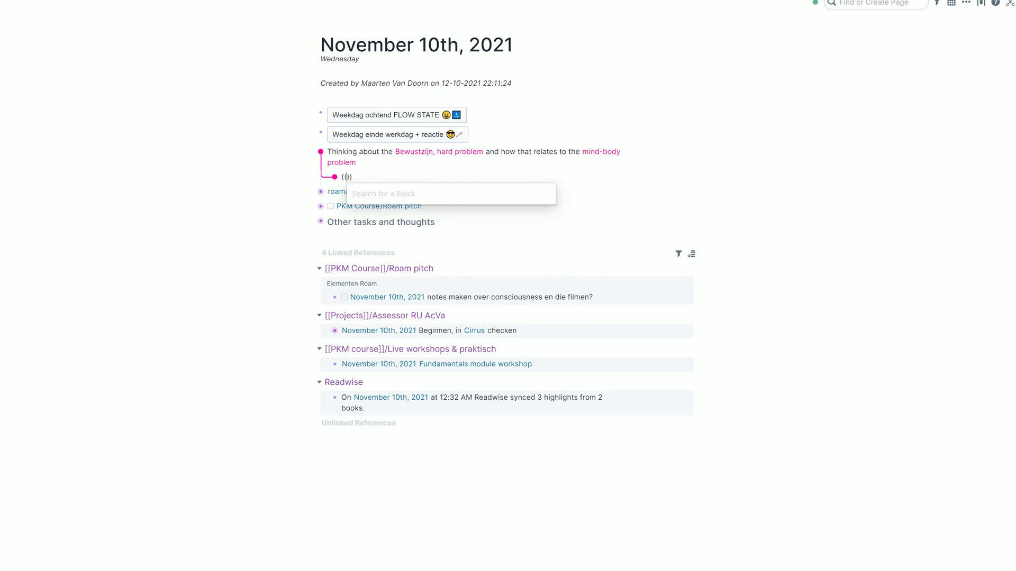
text(consciousness)
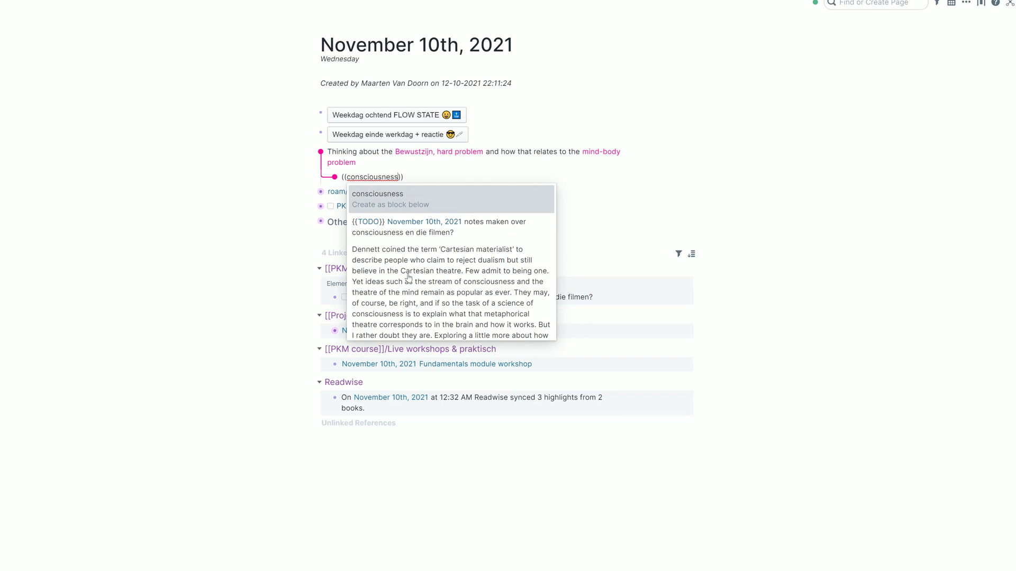
Step: Insert the Nagel what-is-it-likeness passage from the search results as the block reference
scroll(413, 263, down, 6)
scroll(414, 263, down, 5)
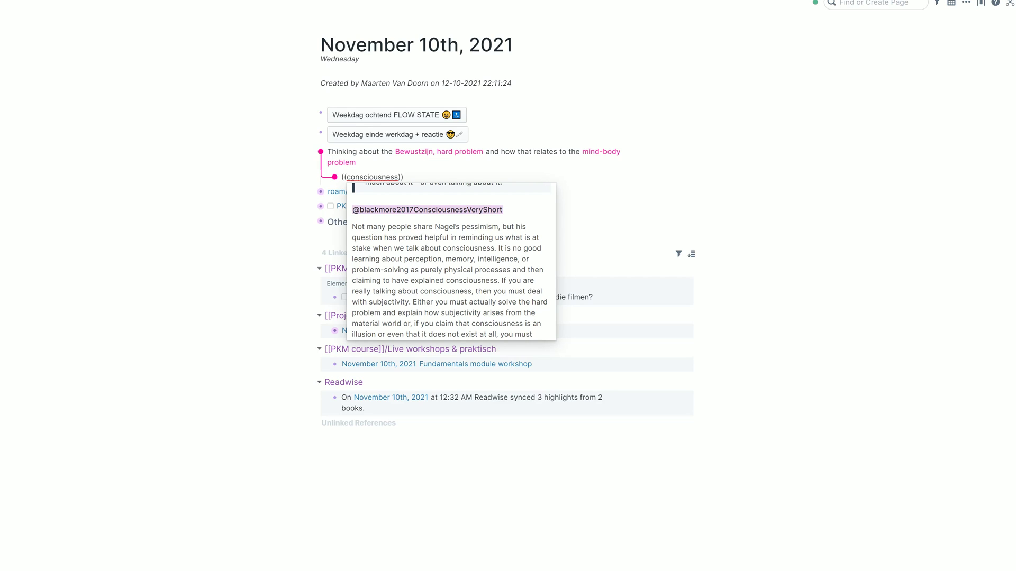
scroll(438, 243, down, 8)
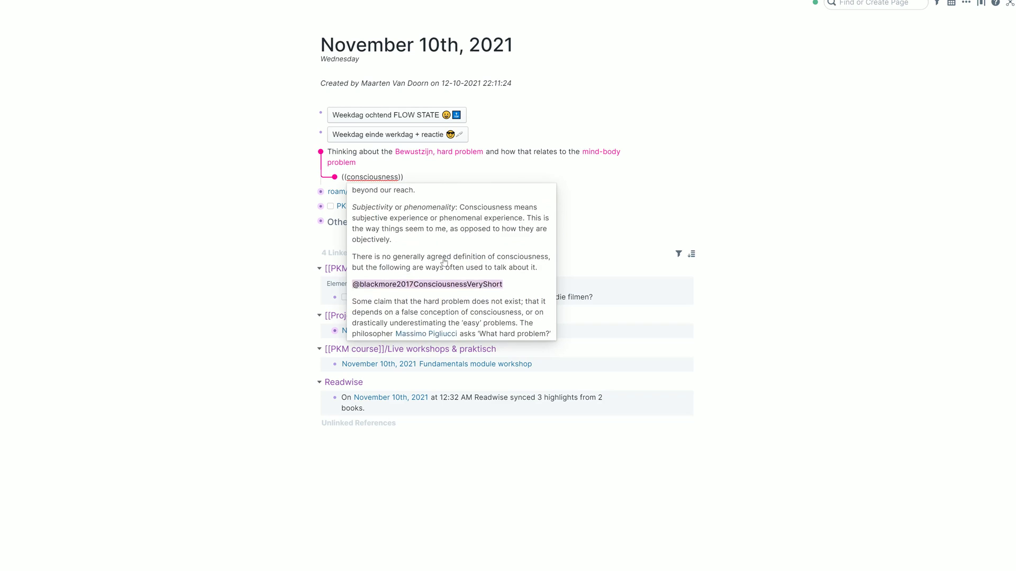
scroll(442, 256, down, 10)
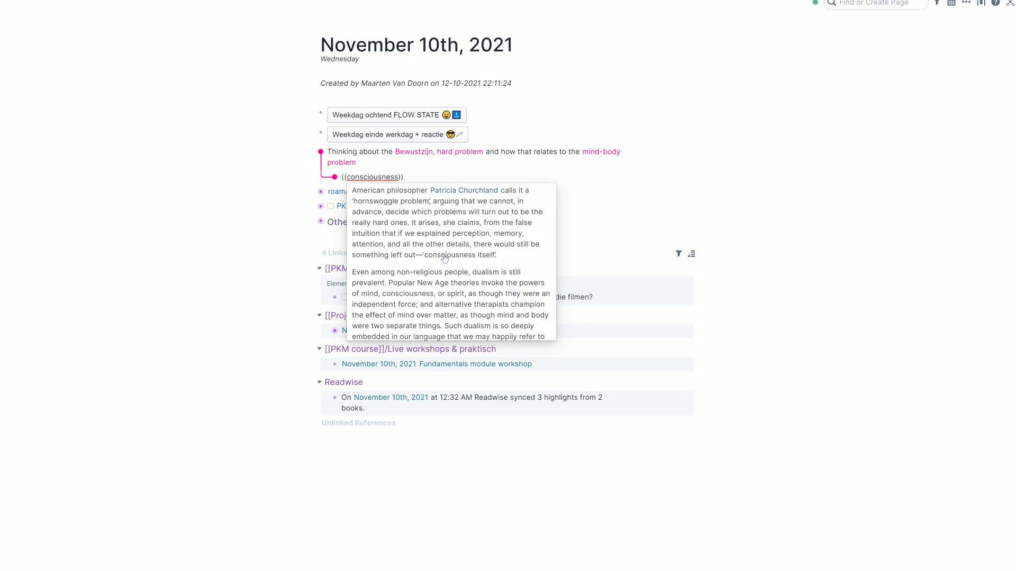
scroll(445, 257, up, 15)
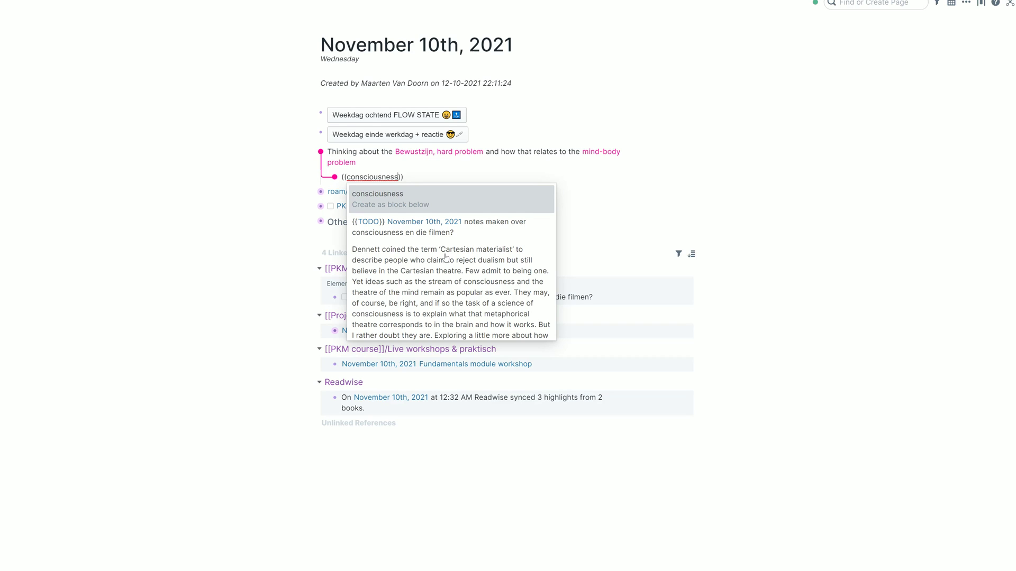
scroll(446, 258, down, 10)
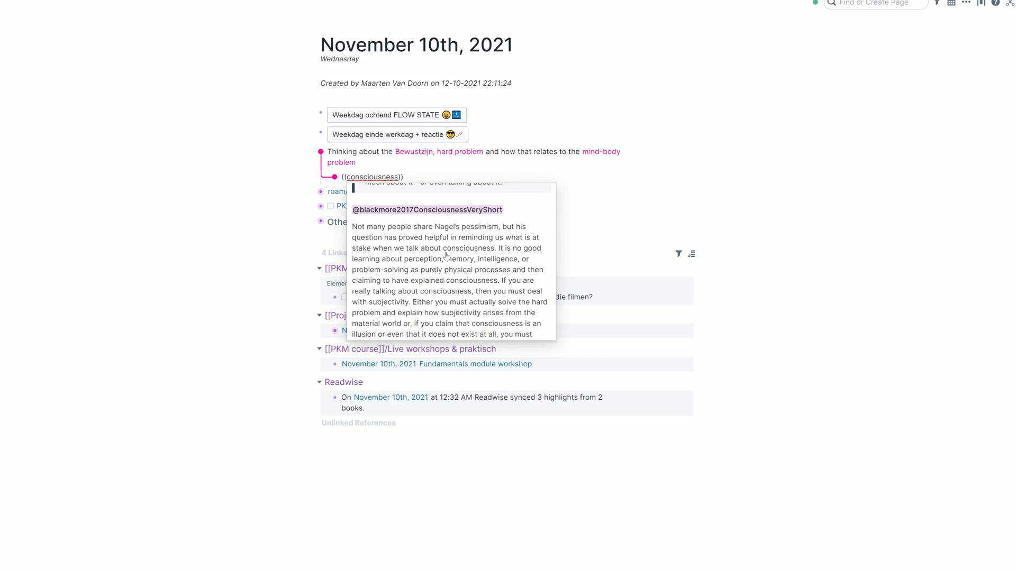
scroll(446, 256, down, 10)
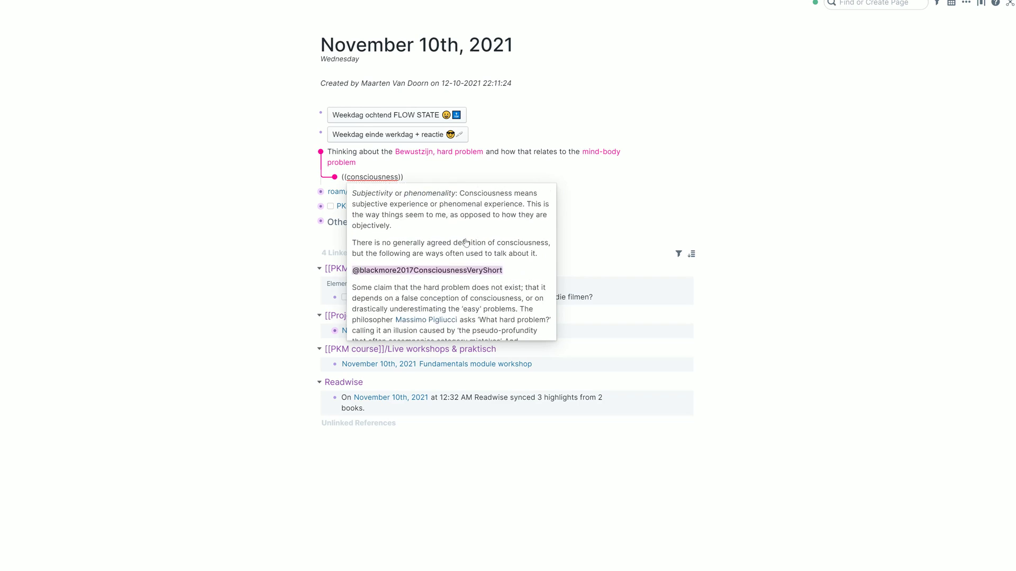
scroll(466, 242, up, 3)
scroll(431, 256, down, 3)
click(431, 255)
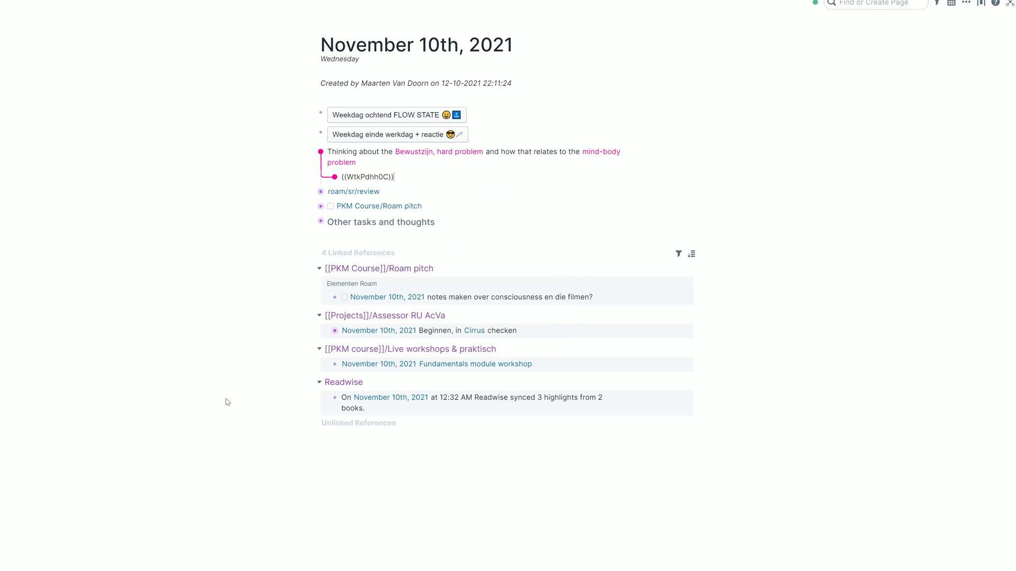
Step: Open the referenced Nagel passage on its own and show where it is referenced
click(227, 402)
right_click(497, 174)
click(466, 80)
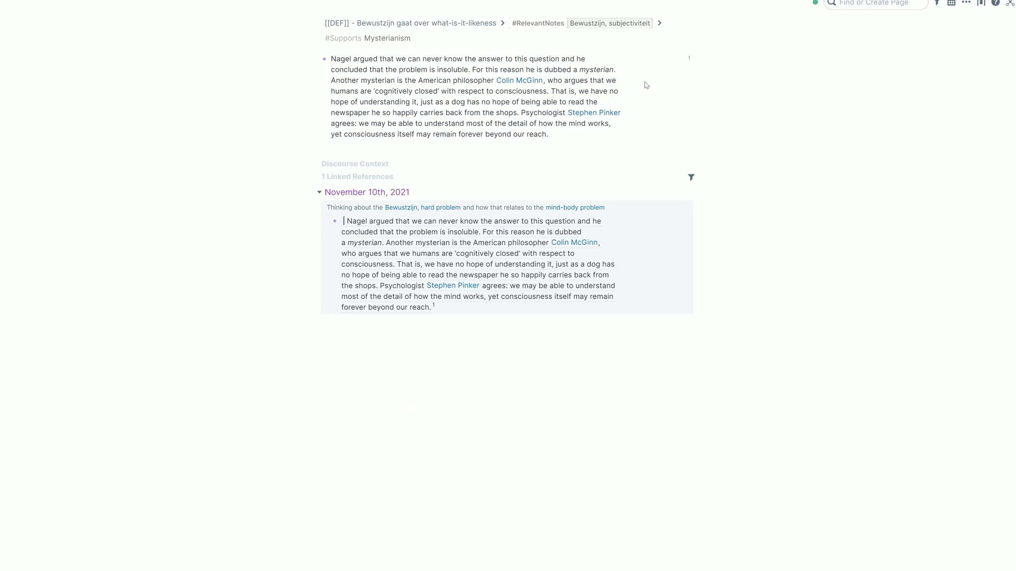
click(687, 58)
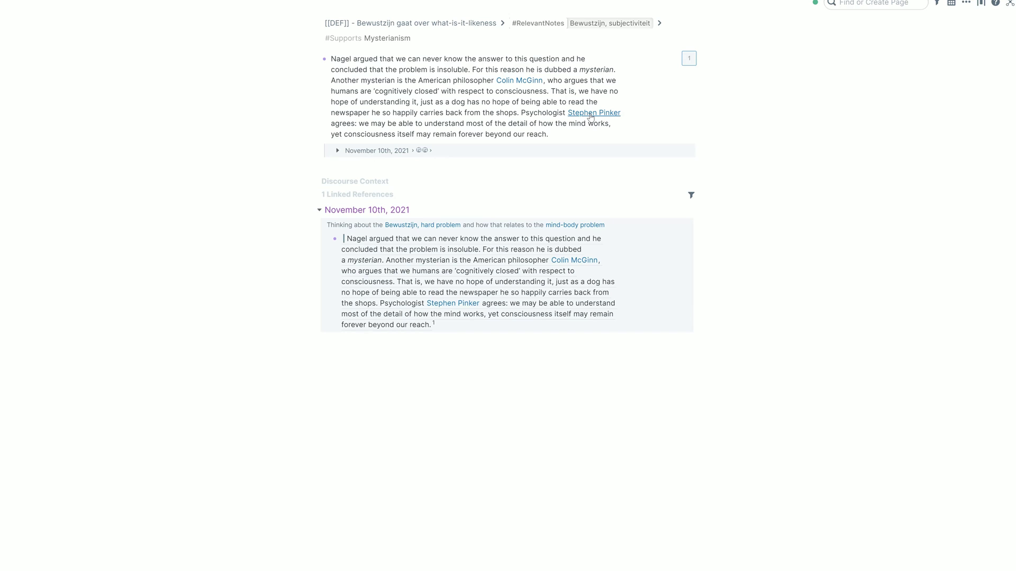
Step: Open the 'DEF - Bewustzijn gaat over what-is-it-likeness' page and review its title and linked references
click(376, 24)
click(391, 45)
drag(394, 69, 390, 27)
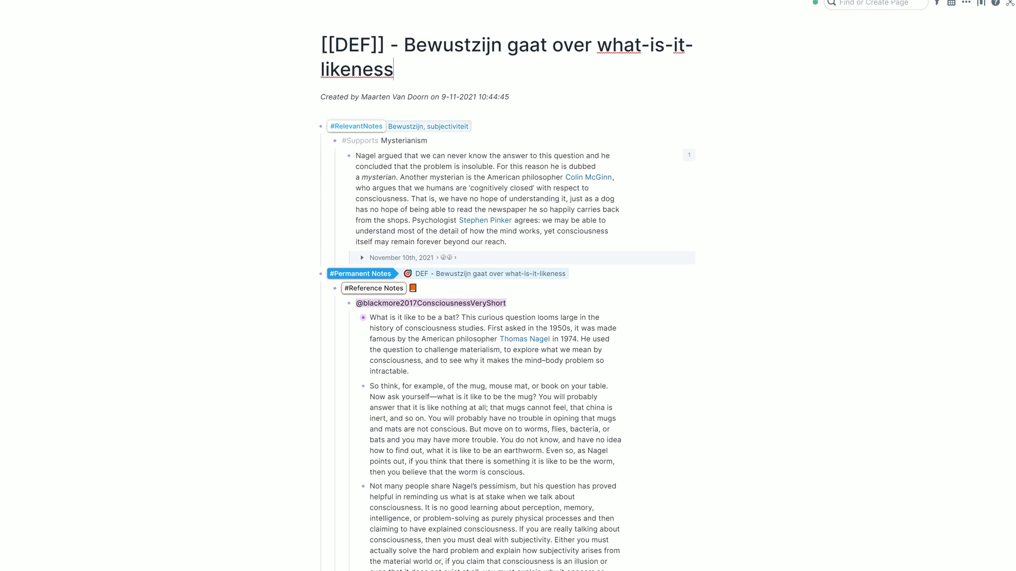
scroll(309, 175, down, 7)
scroll(508, 291, down, 5)
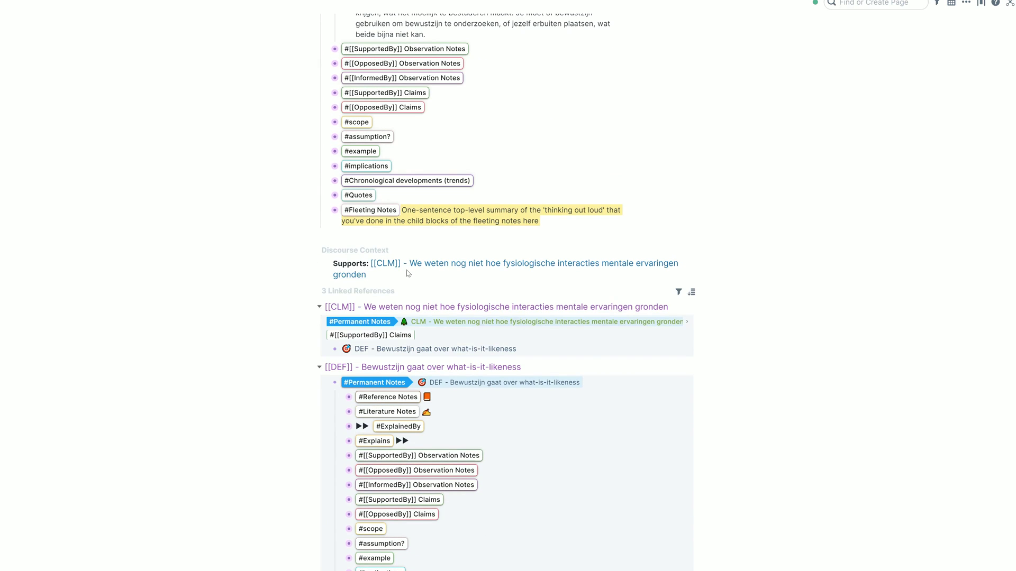
scroll(360, 260, up, 15)
click(393, 69)
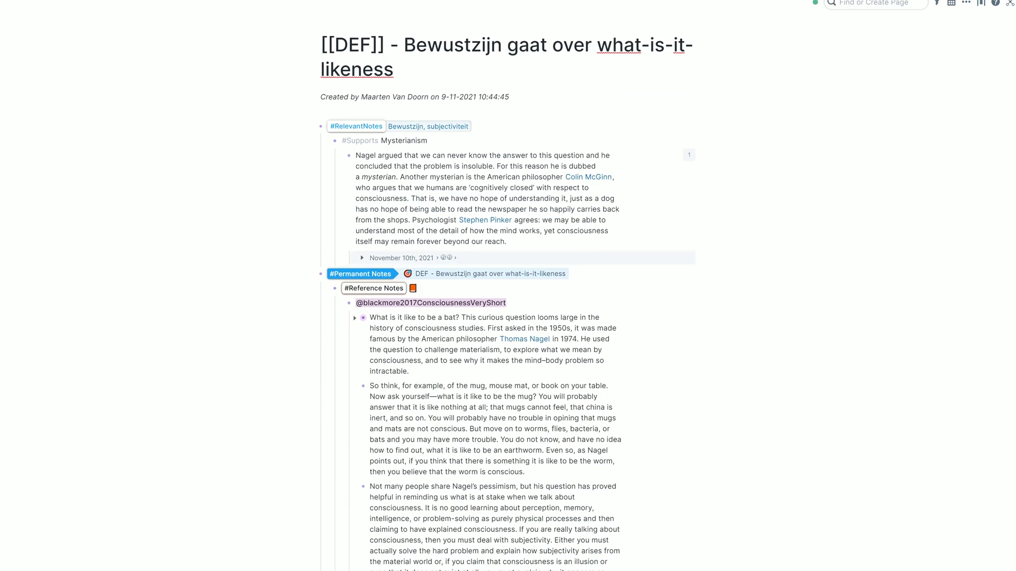
key(ctrl+shift+Left)
key(ctrl+shift+Left)
key(ctrl+shift+Left)
key(ctrl+shift+Left)
scroll(397, 287, down, 15)
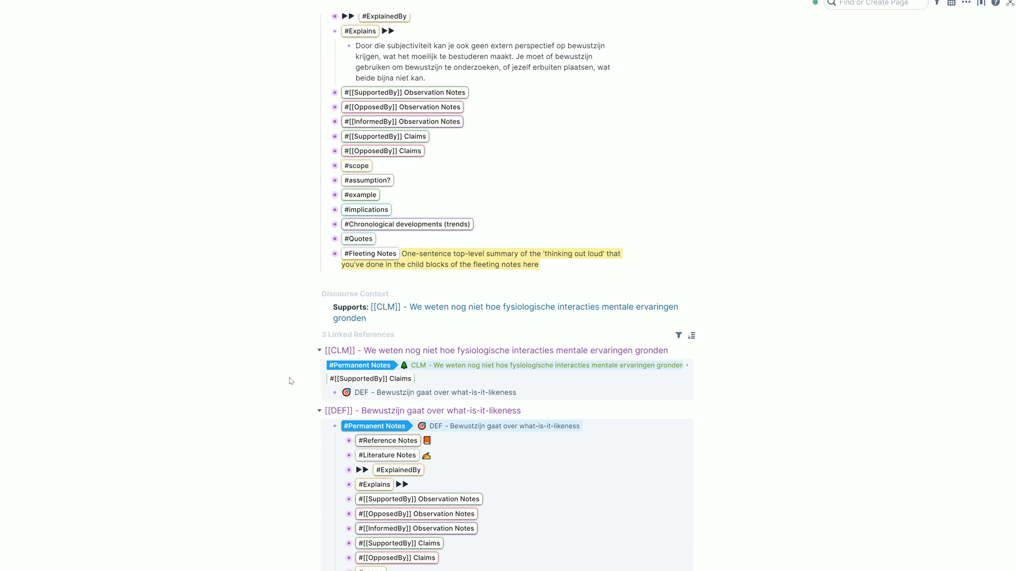
Step: Find and open the CLM page about telling real from fake news, revealing its raw title
click(857, 3)
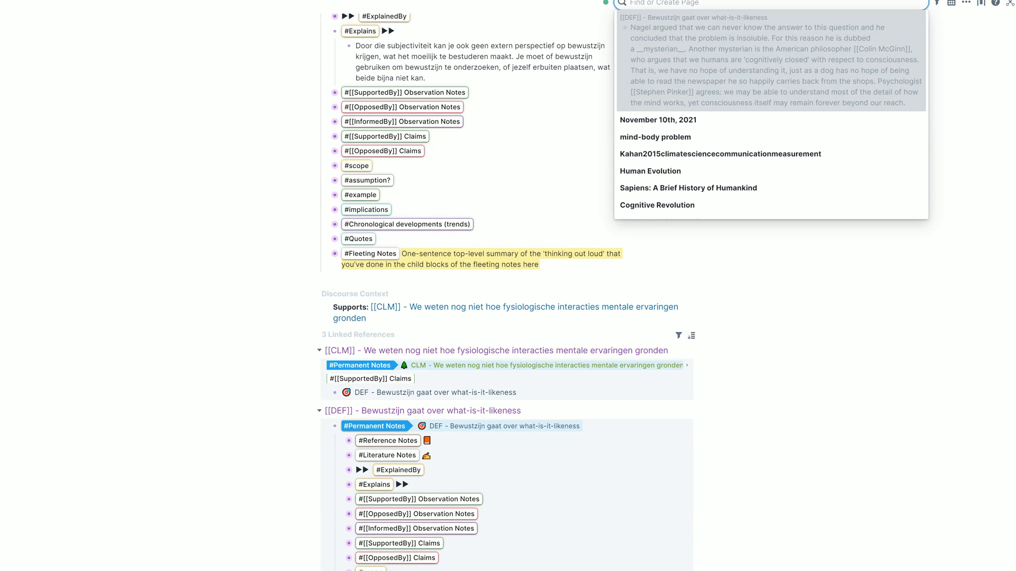
text($)
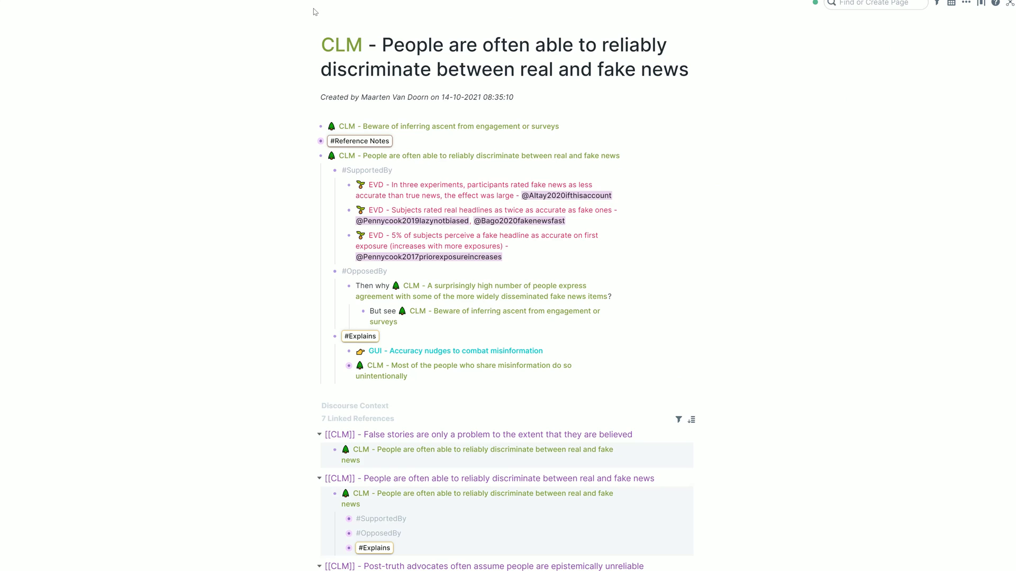
click(723, 75)
key(Escape)
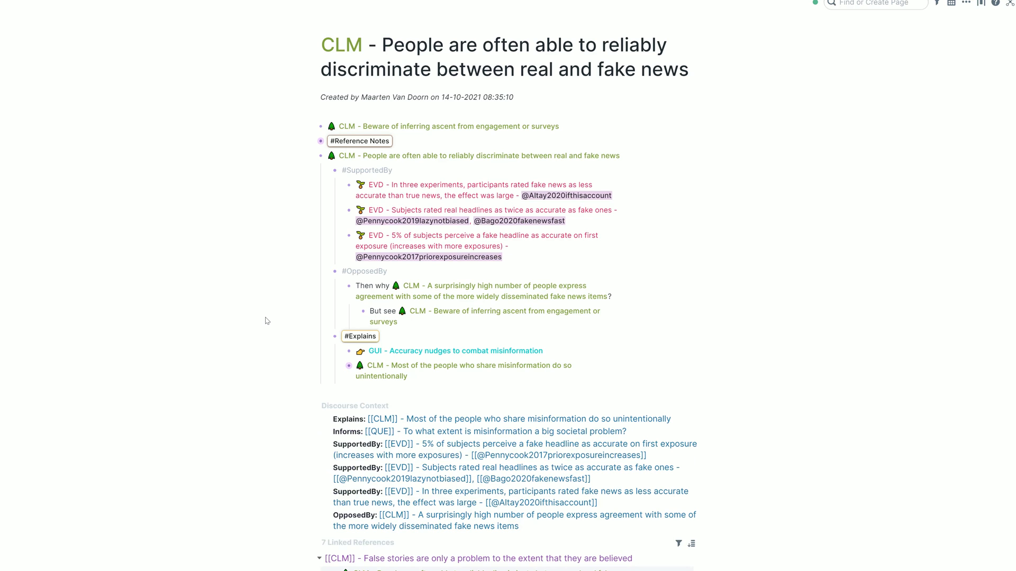
Step: Scroll through the CLM page's Discourse Context
scroll(339, 275, down, 3)
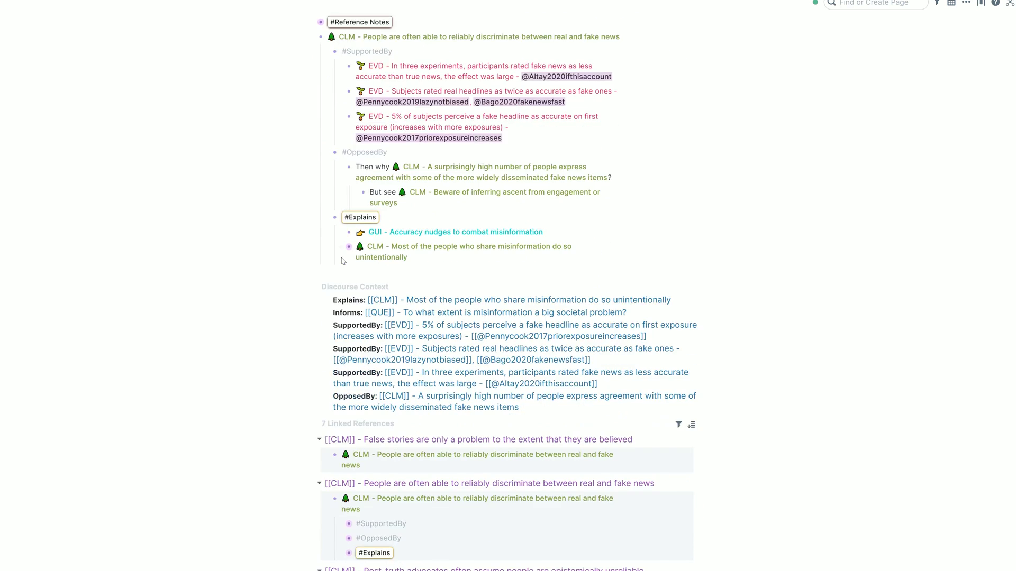
scroll(345, 259, up, 3)
scroll(439, 49, down, 6)
scroll(362, 128, up, 3)
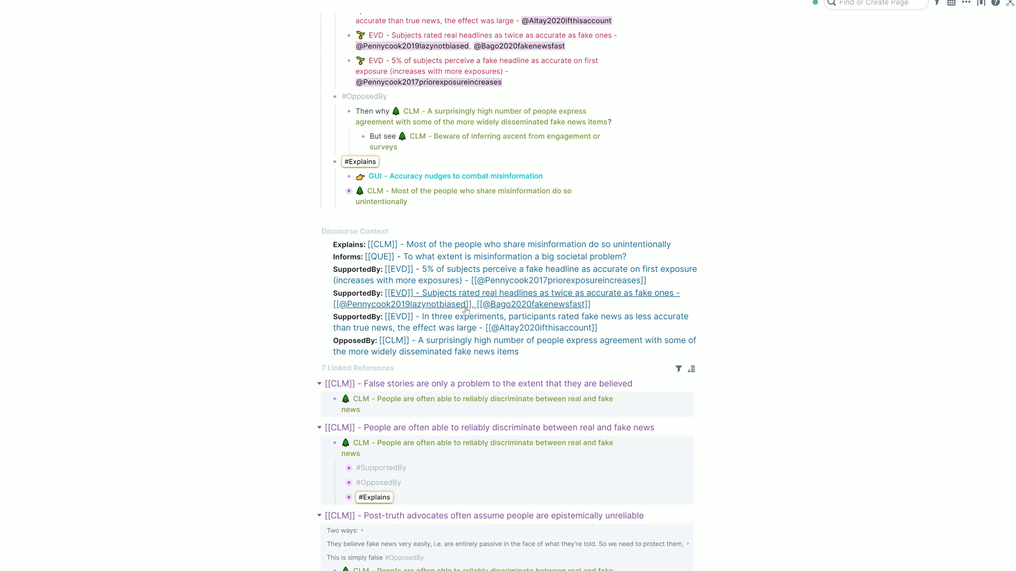
scroll(674, 244, up, 3)
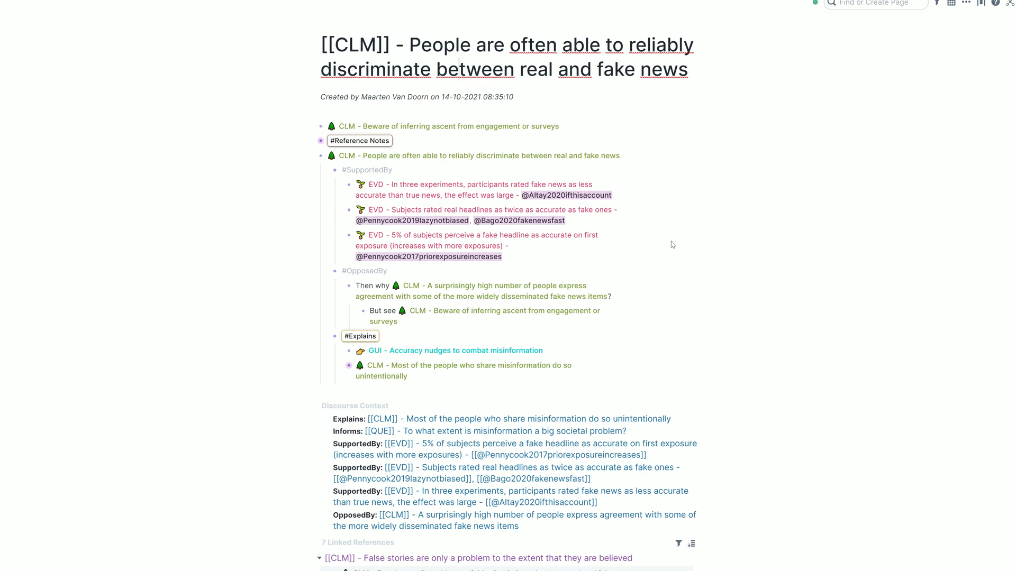
scroll(628, 243, down, 5)
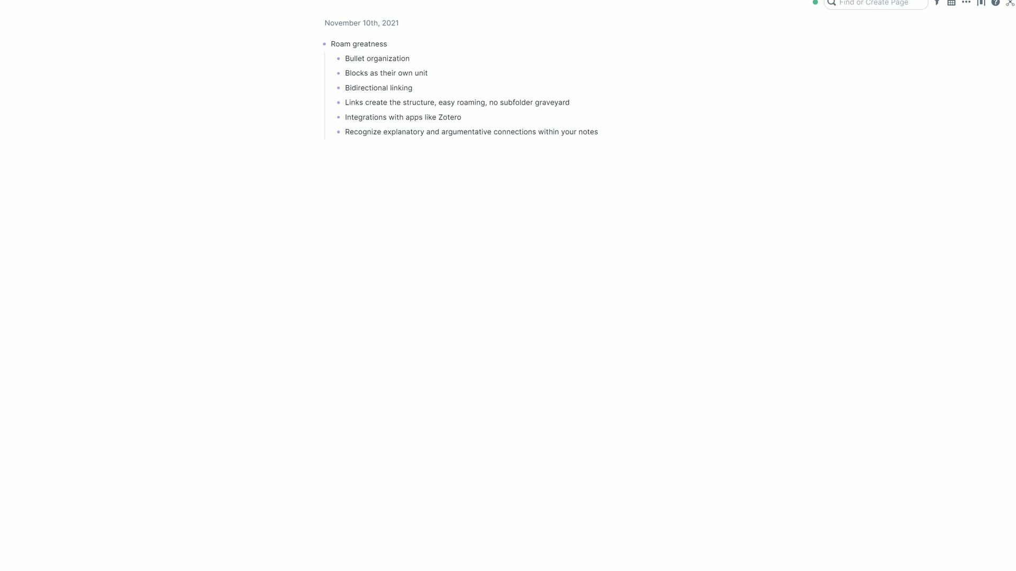
click(410, 58)
key(Return)
key(Tab)
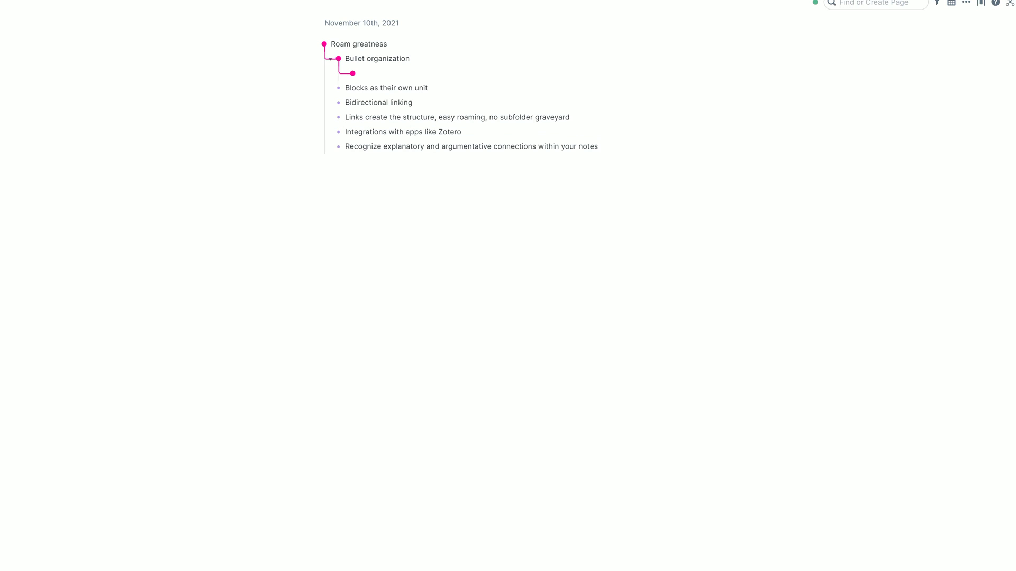
text(indent)
key(shift+Home)
key(ctrl+b)
click(369, 102)
click(396, 73)
click(362, 263)
click(396, 73)
text(highlight)
key(ctrl+shift+Left)
key(ctrl+h)
click(429, 283)
click(442, 73)
key(ctrl+a)
key(BackSpace)
key(BackSpace)
key(Down)
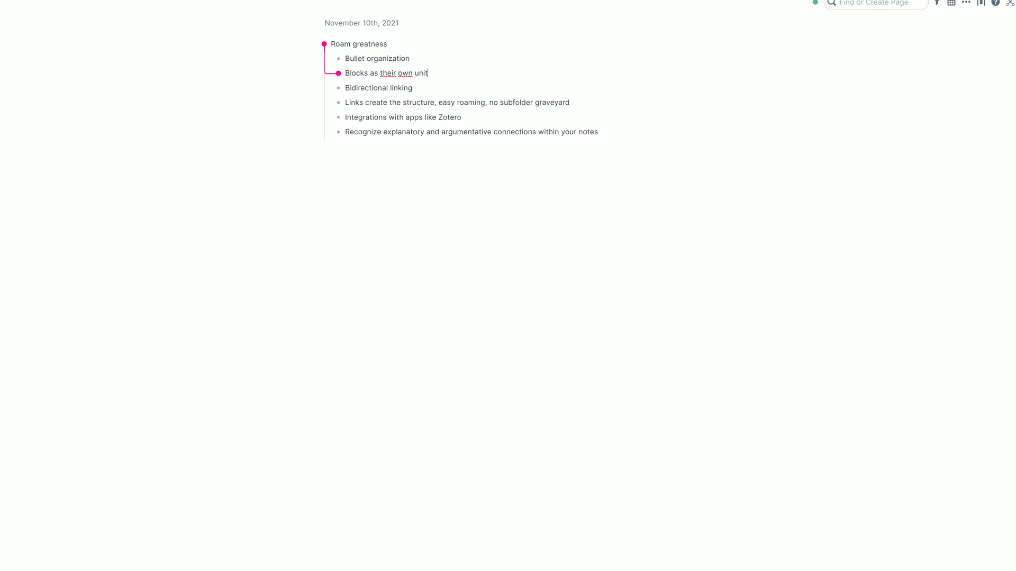
key(Down)
key(Return)
key(Tab)
key(ctrl+v)
click(433, 273)
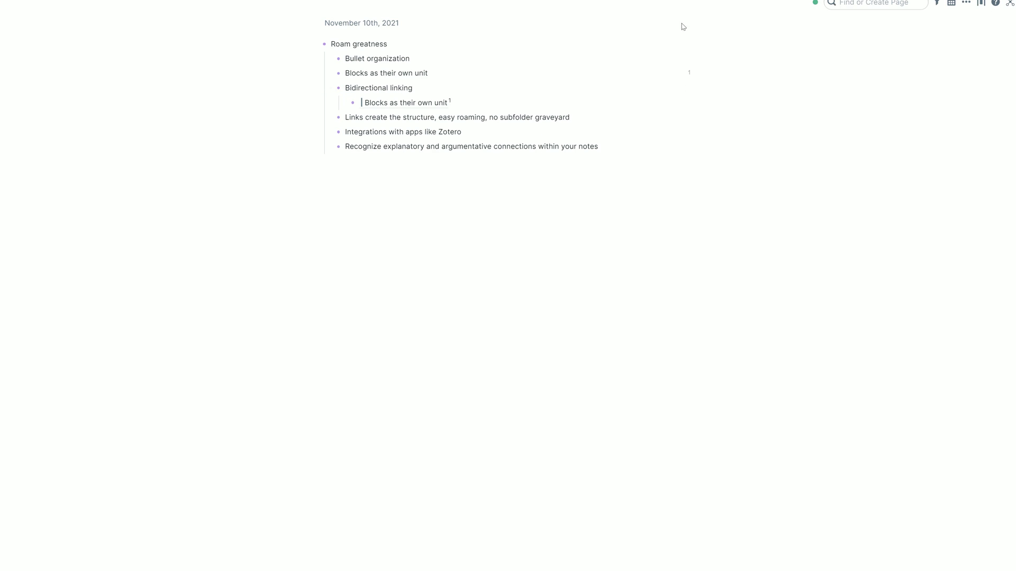
click(339, 73)
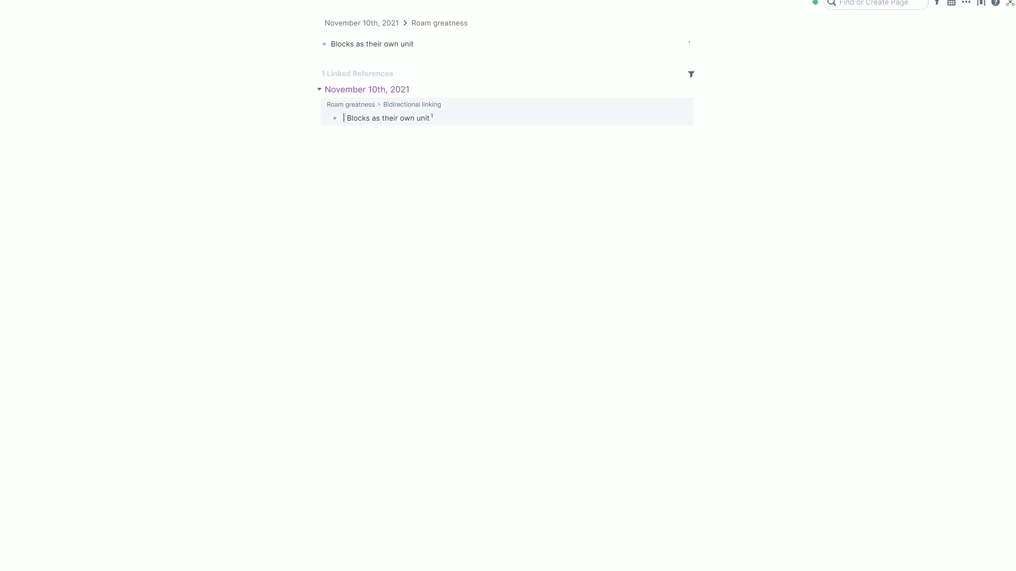
key(alt+Left)
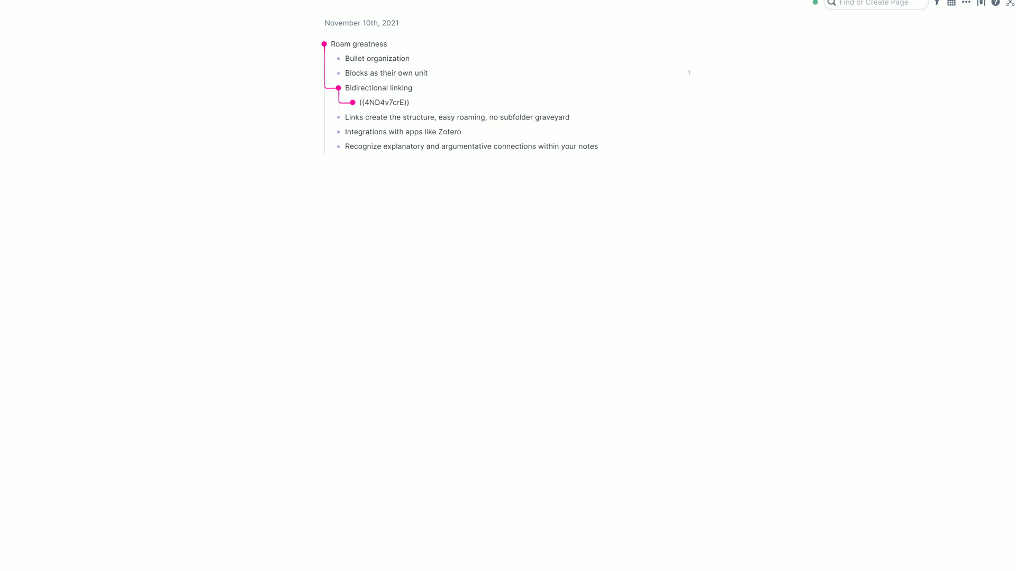
key(ctrl+a)
key(Escape)
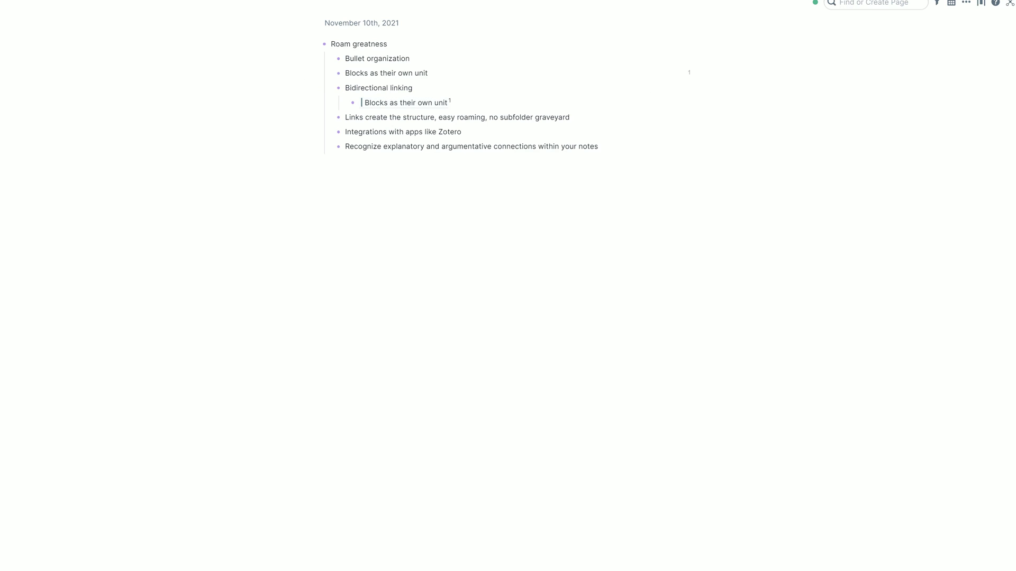
click(410, 103)
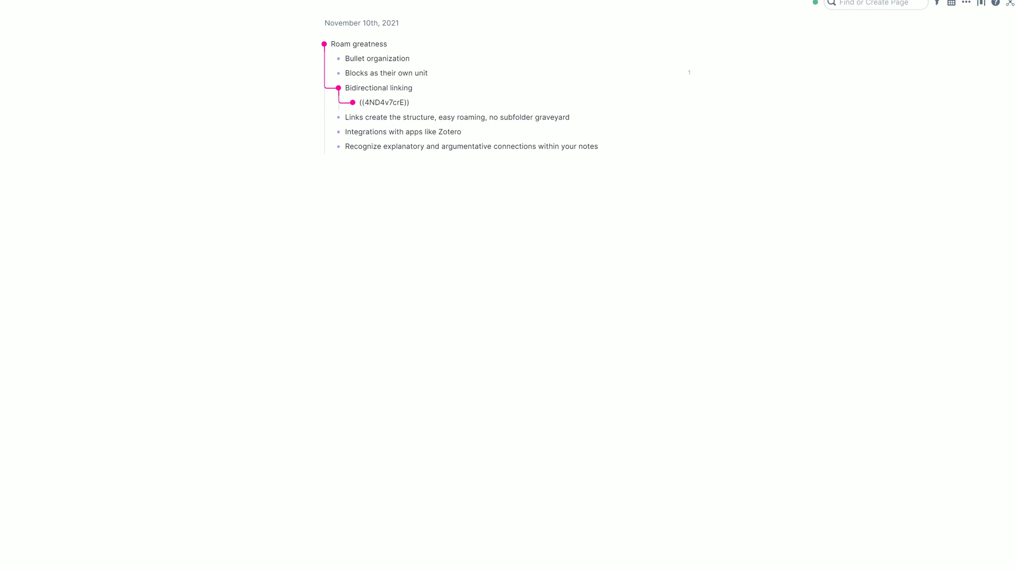
key(ctrl+a)
key(BackSpace)
key(BackSpace)
key(Escape)
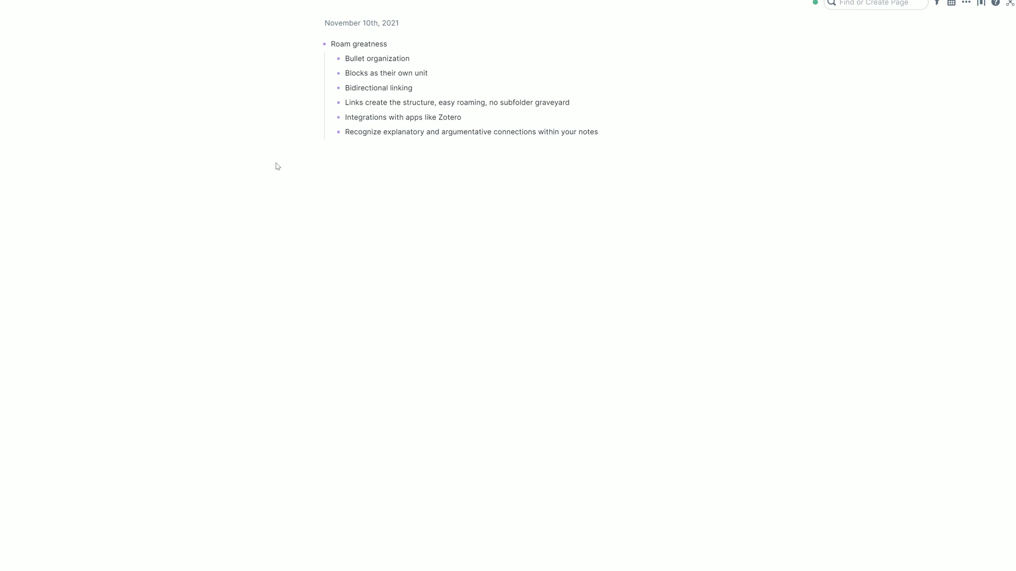
mouse_move(1, 170)
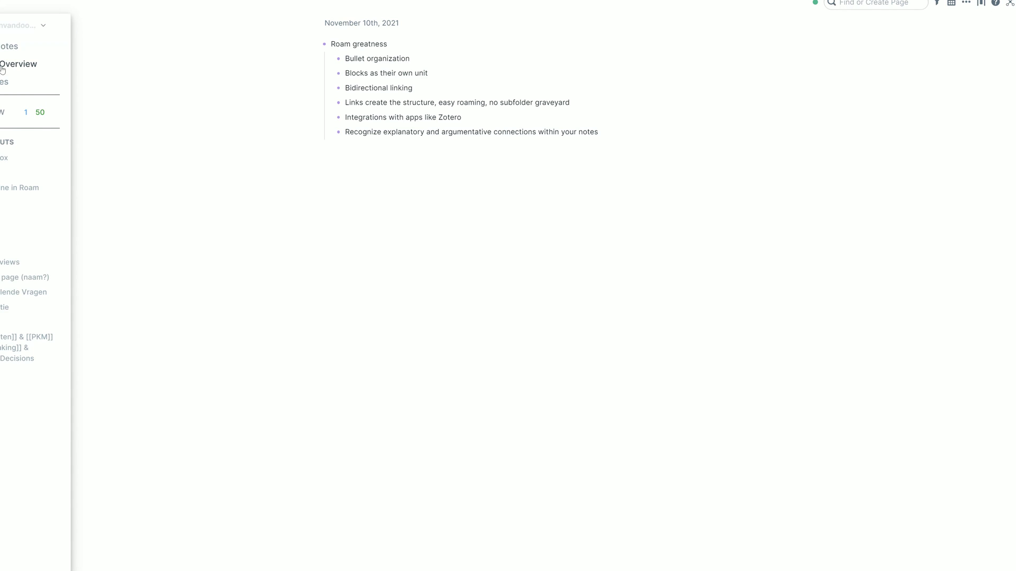